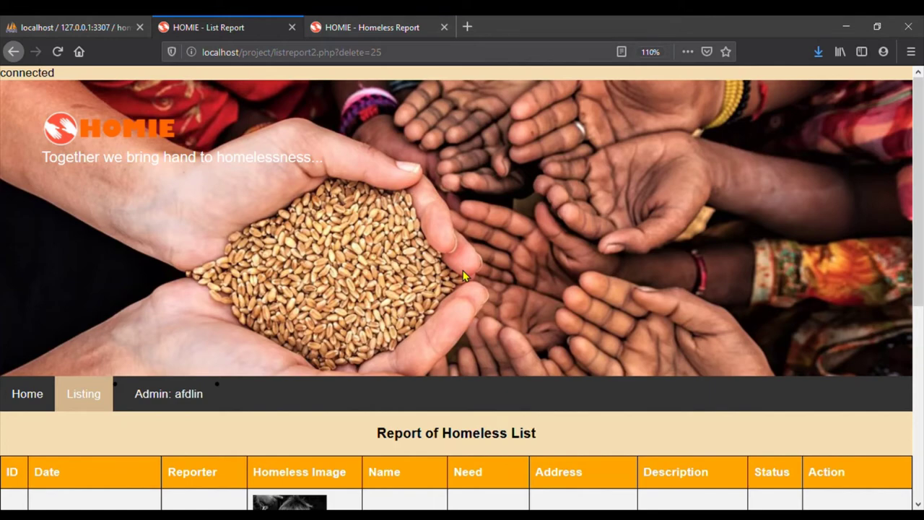
Scroll down to the homeless report table to reach row 26
scroll(664, 426, down, 4)
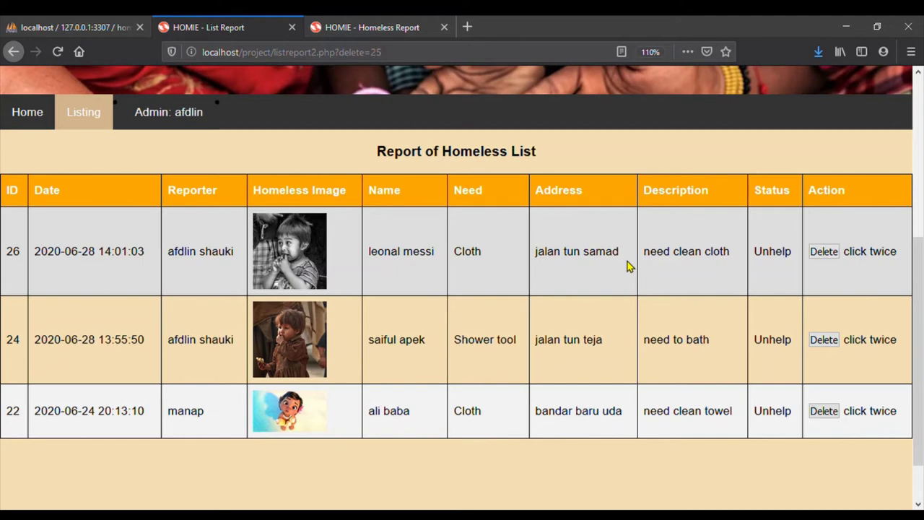
Delete homeless report 26, confirming the prompt twice, leaving reports 24 and 22
click(821, 254)
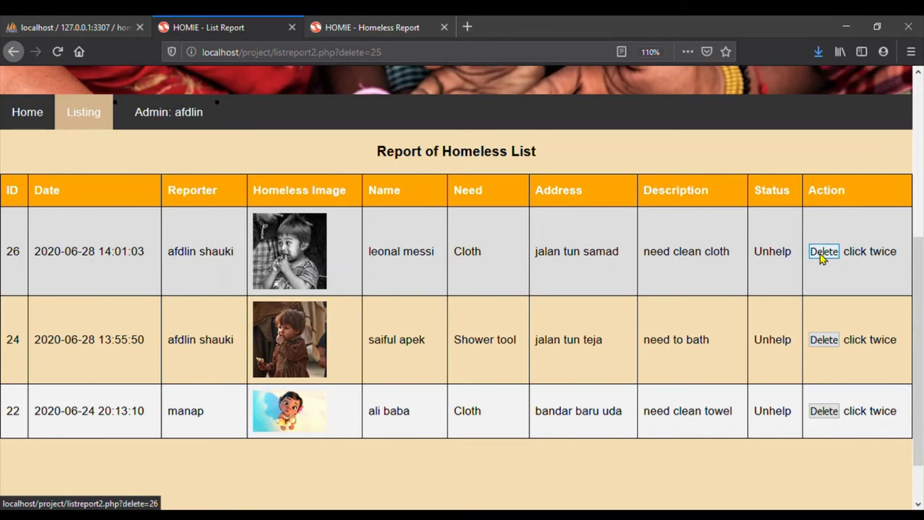
click(442, 258)
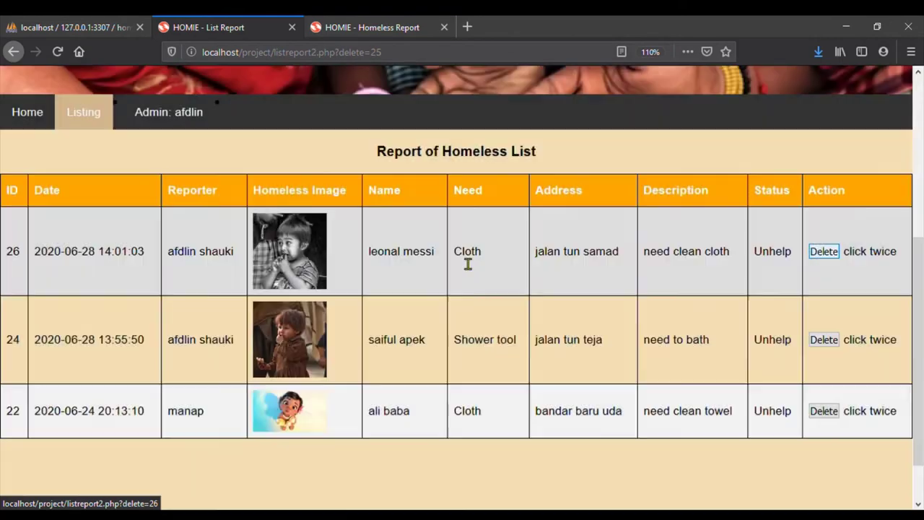
scroll(688, 452, down, 3)
scroll(688, 451, down, 1)
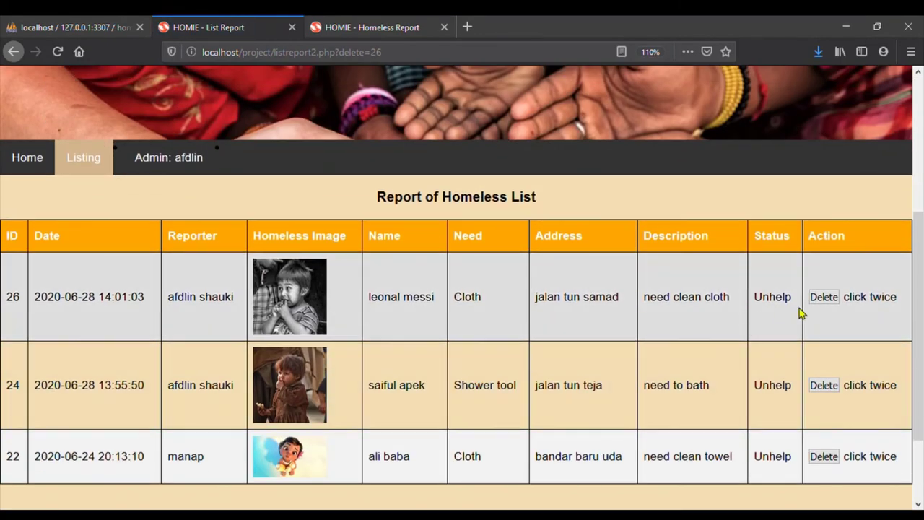
click(828, 303)
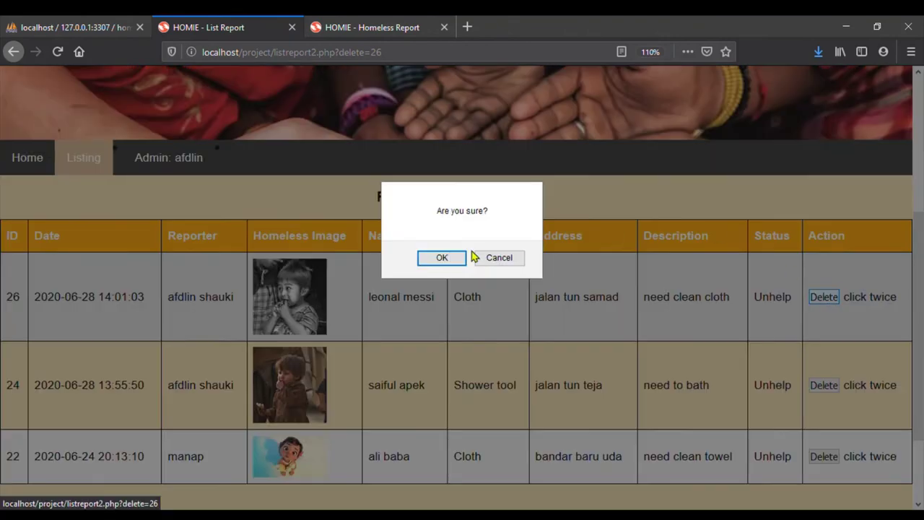
click(445, 258)
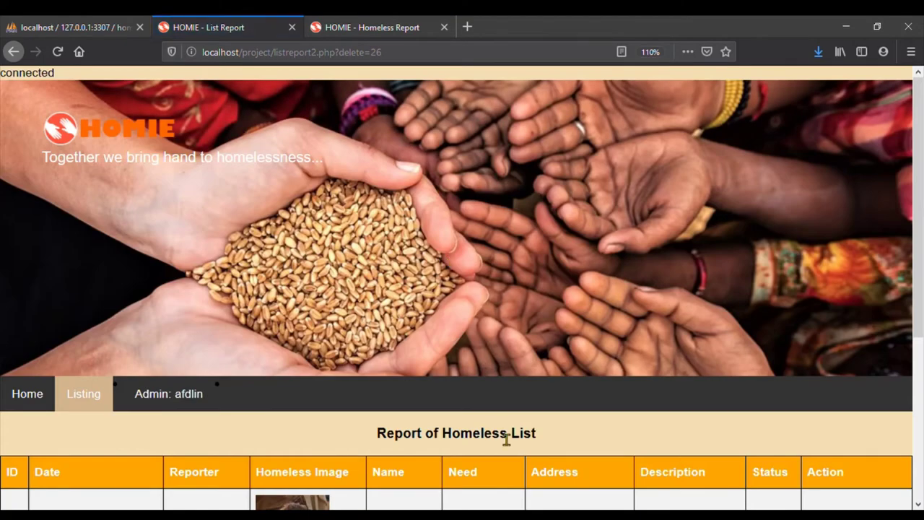
scroll(503, 440, down, 4)
scroll(497, 436, down, 2)
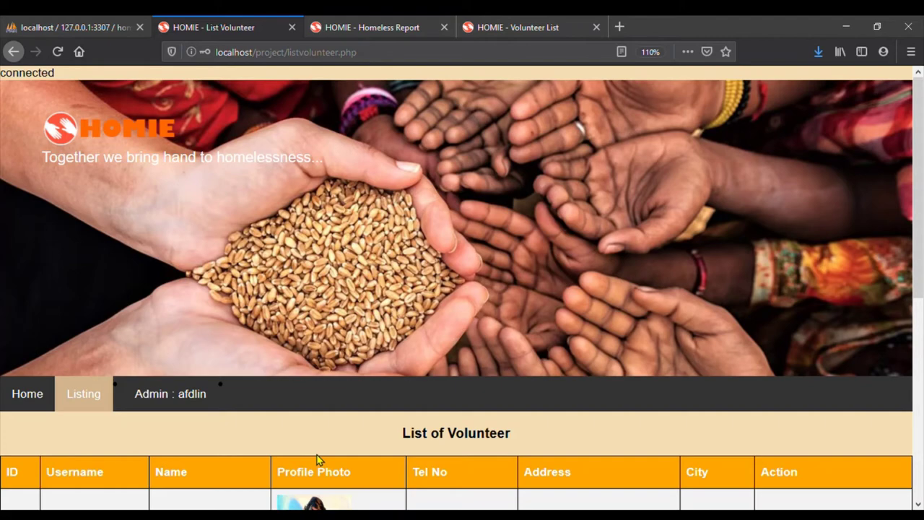
scroll(318, 460, down, 5)
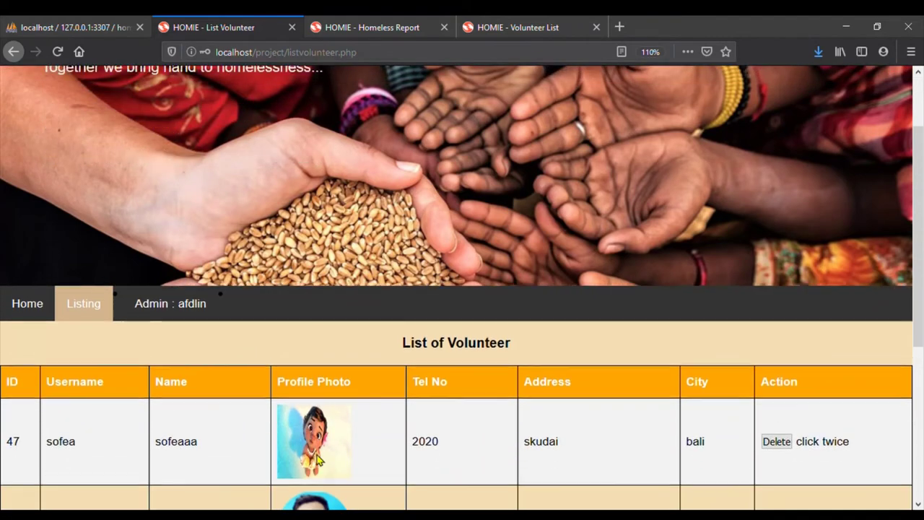
scroll(318, 459, down, 1)
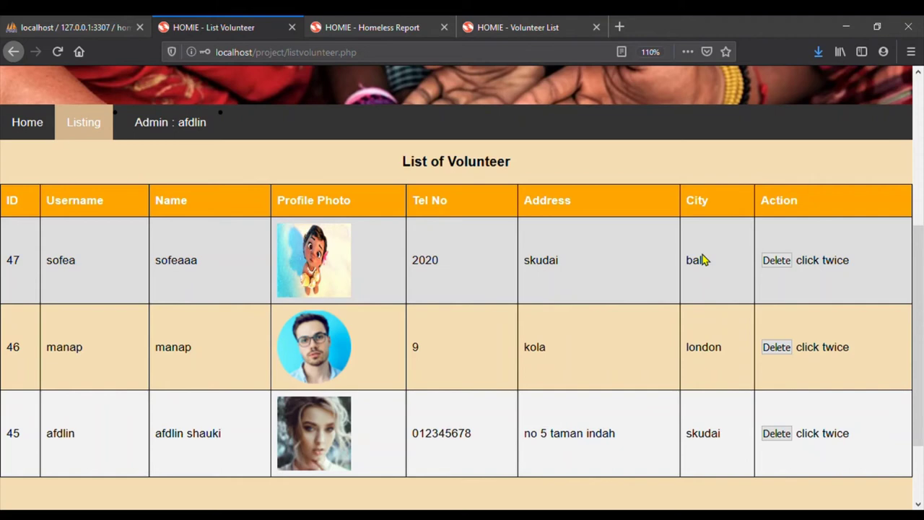
Delete volunteer 47, confirming twice, so only volunteers 46 and 45 remain
click(777, 260)
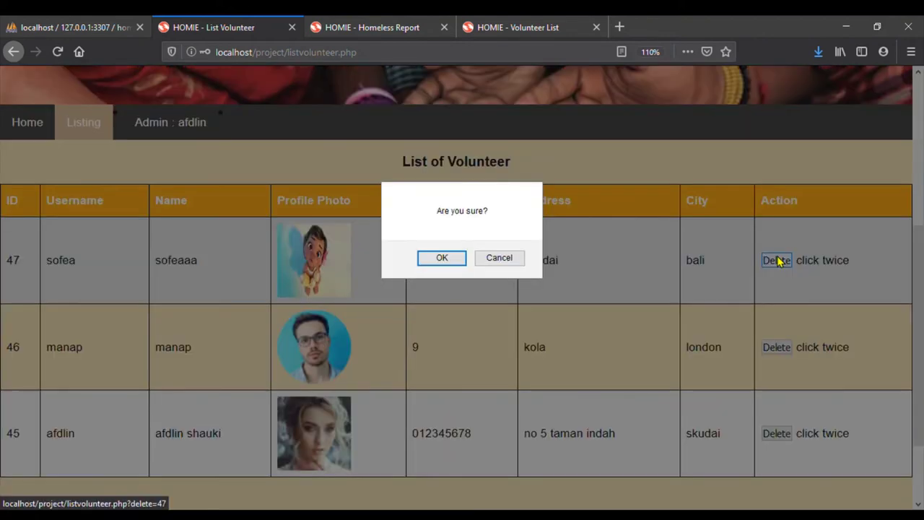
click(448, 256)
scroll(688, 421, down, 2)
scroll(688, 420, down, 2)
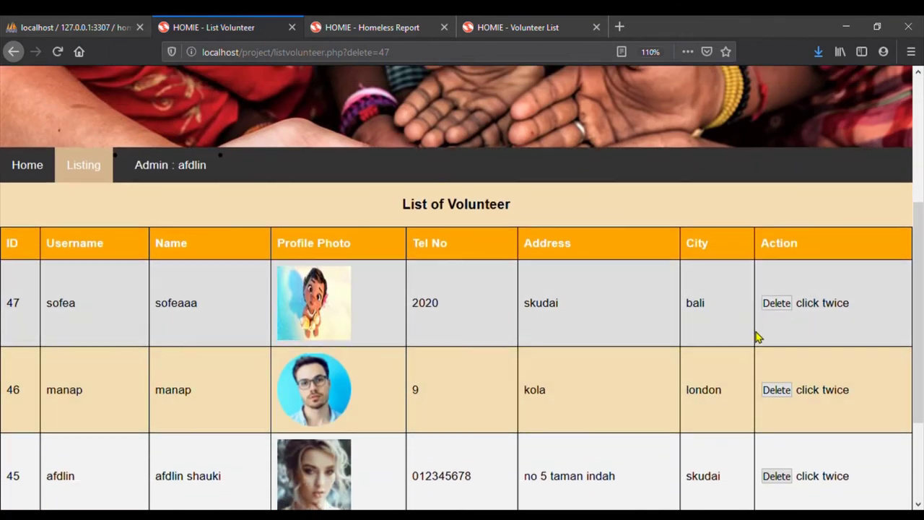
click(777, 303)
click(447, 260)
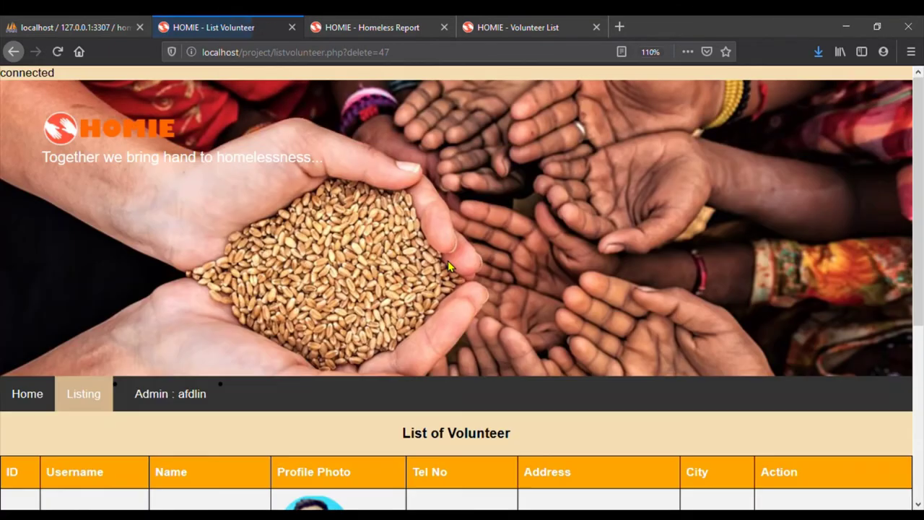
scroll(491, 460, down, 4)
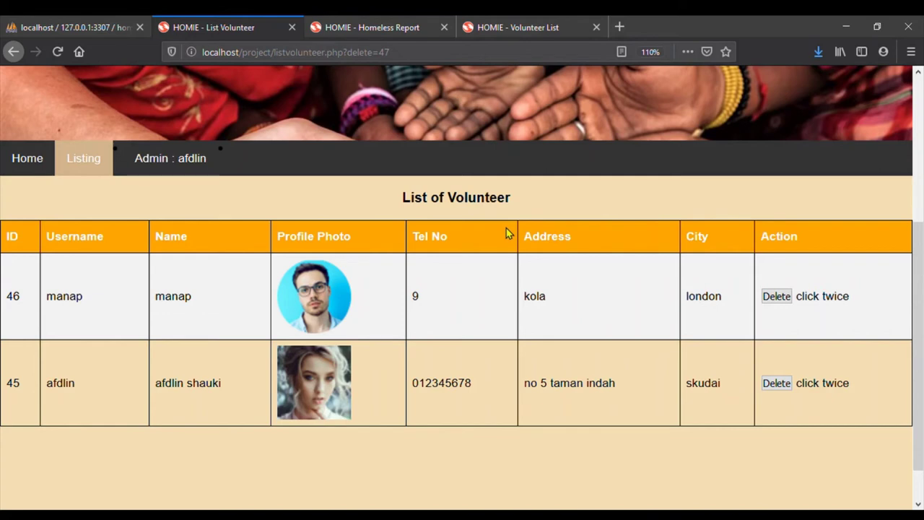
Log out of the admin account from the Admin menu
drag(506, 228, 289, 192)
click(300, 185)
mouse_move(219, 171)
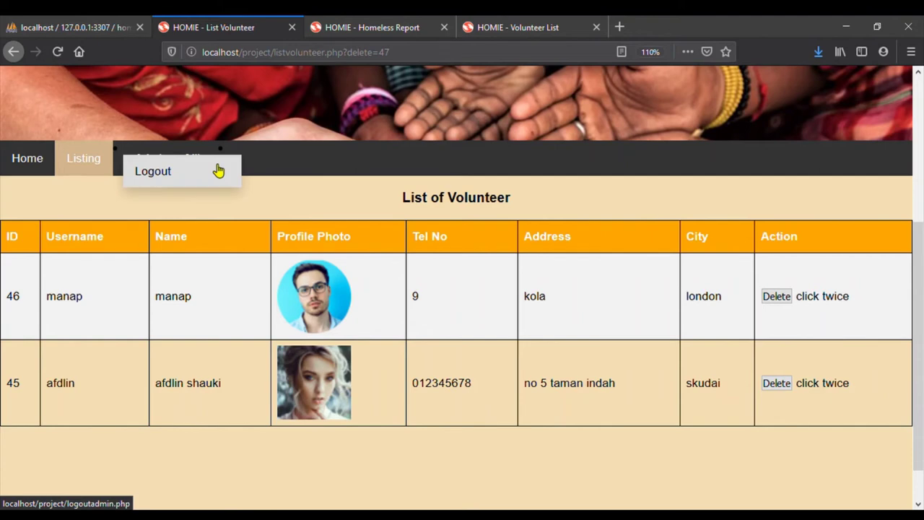
click(219, 170)
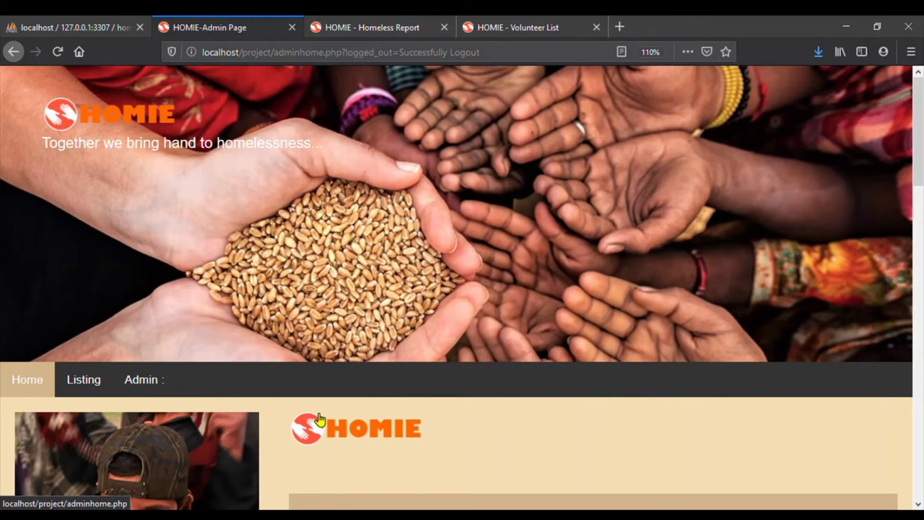
mouse_move(159, 377)
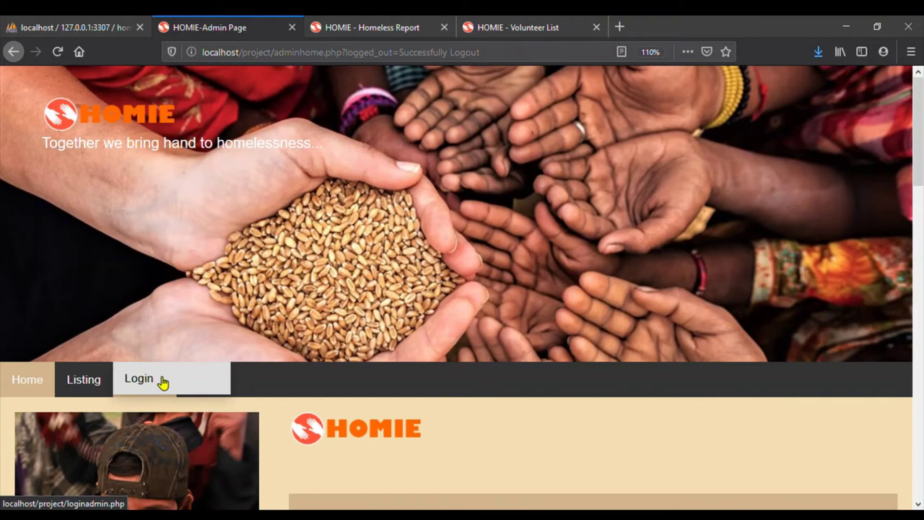
Log back in to the admin account with its username and password
click(161, 382)
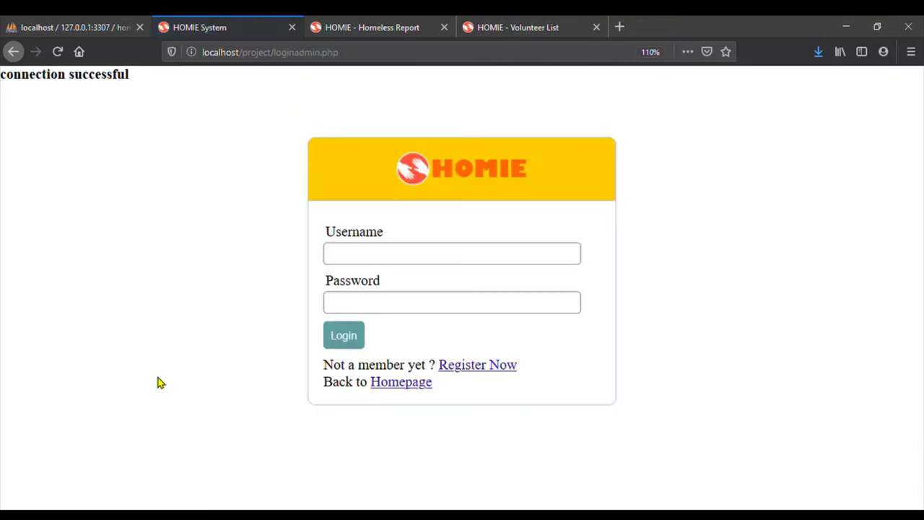
click(452, 264)
text(afdlin)
click(430, 312)
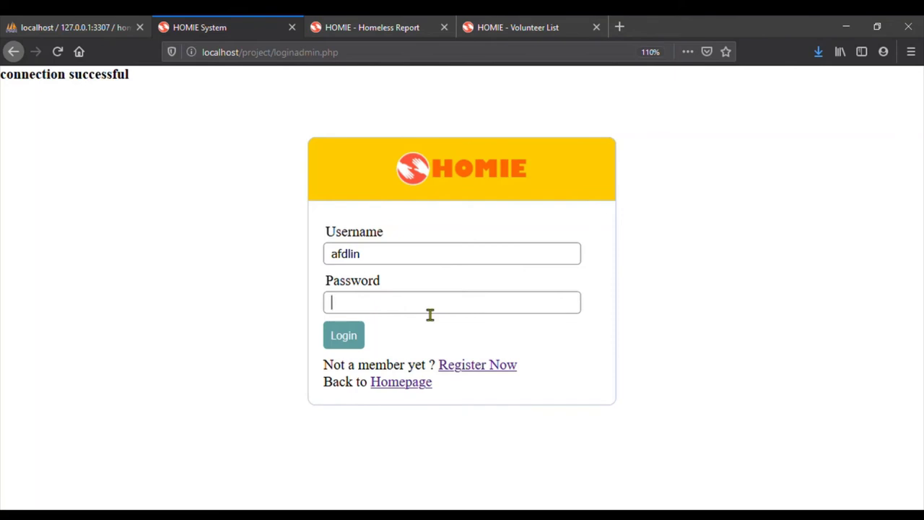
text(•)
click(345, 337)
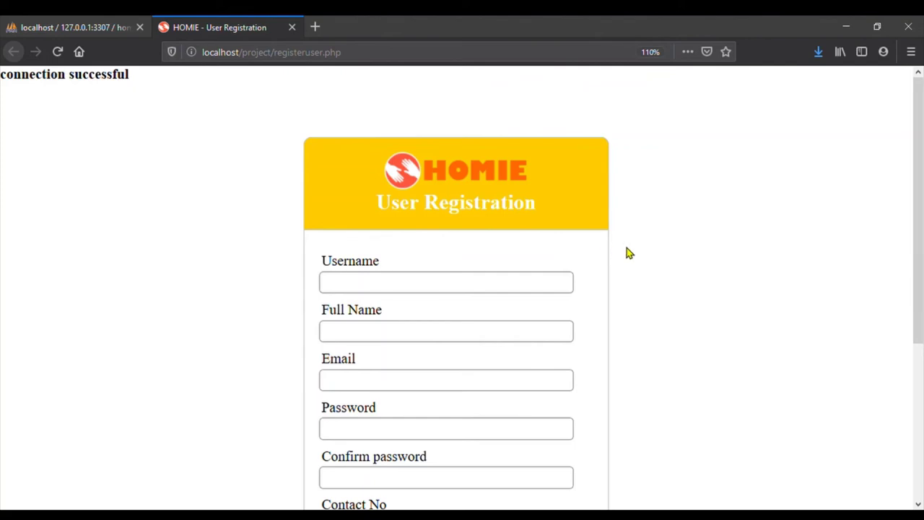
Reload the registration page and fill in the new username, full name and e-mail
scroll(627, 253, down, 3)
scroll(626, 253, up, 3)
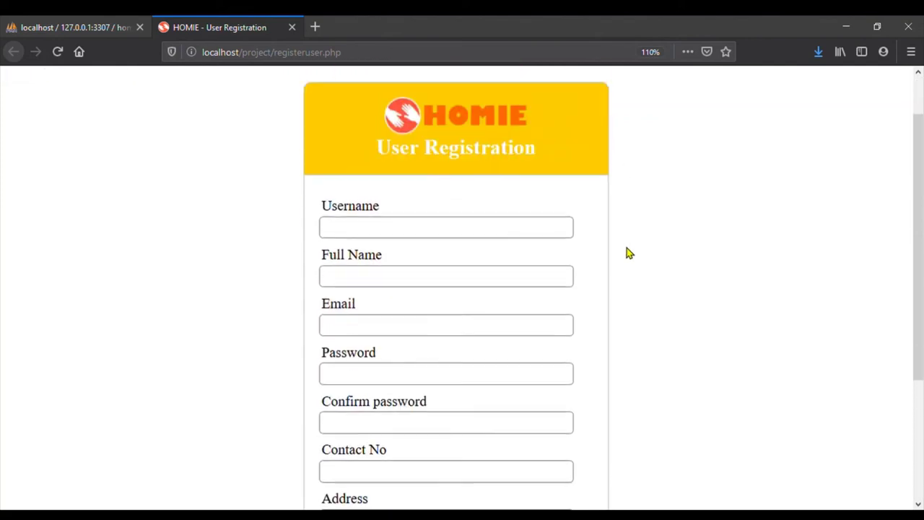
key(F5)
click(486, 289)
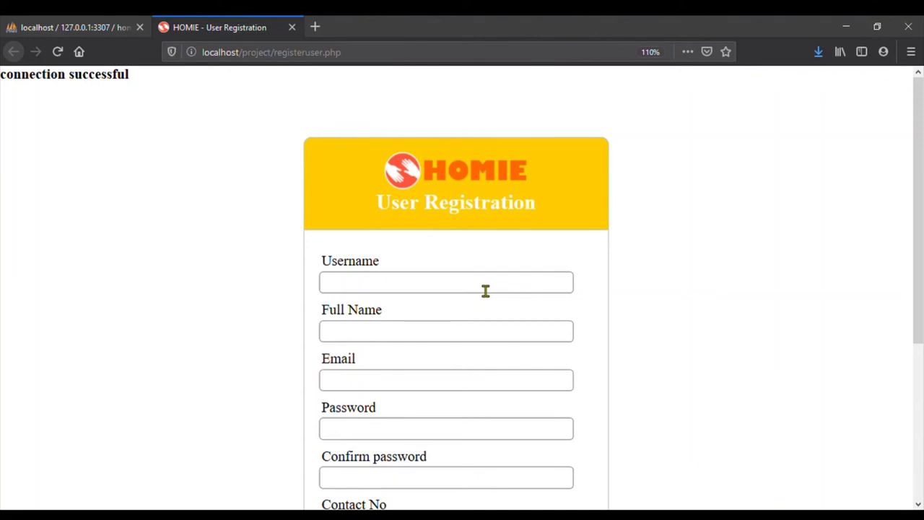
text(justin)
click(426, 334)
text(just)
text(n bieber)
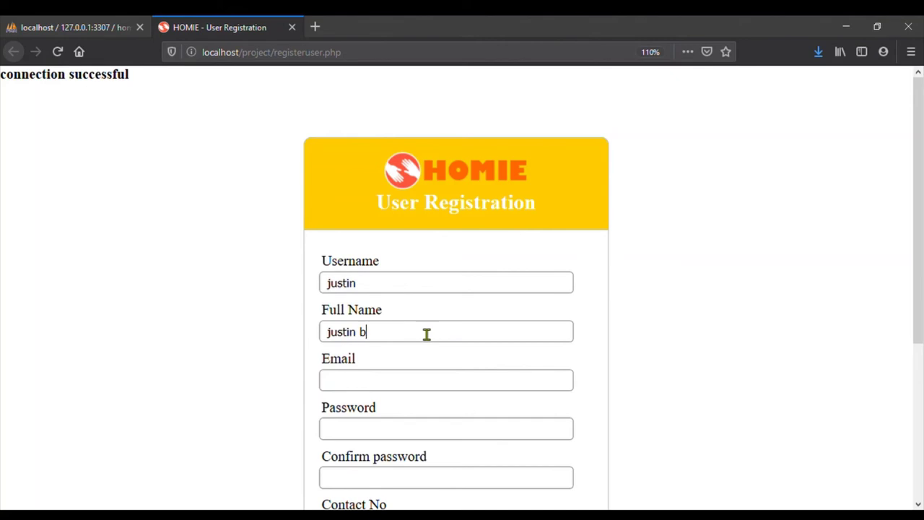
click(416, 388)
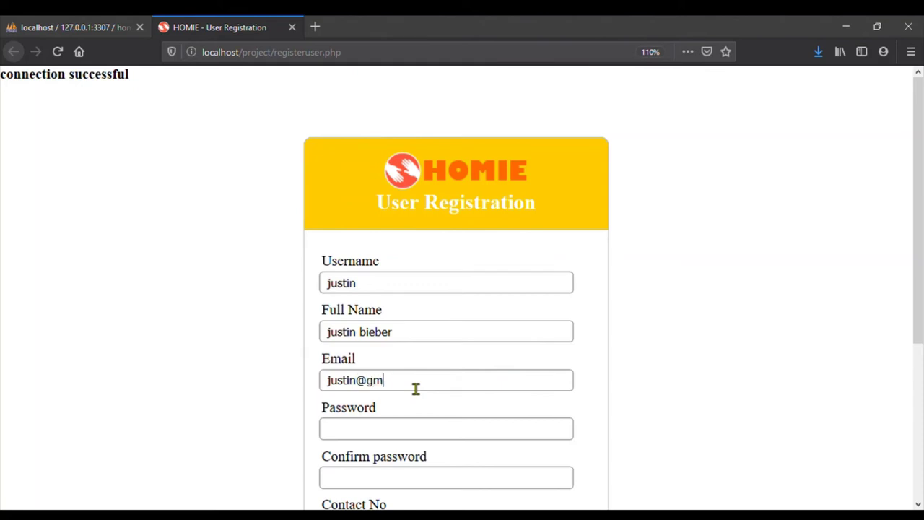
Enter and confirm the account password, then fill in the contact number and address
scroll(415, 388, down, 5)
click(394, 243)
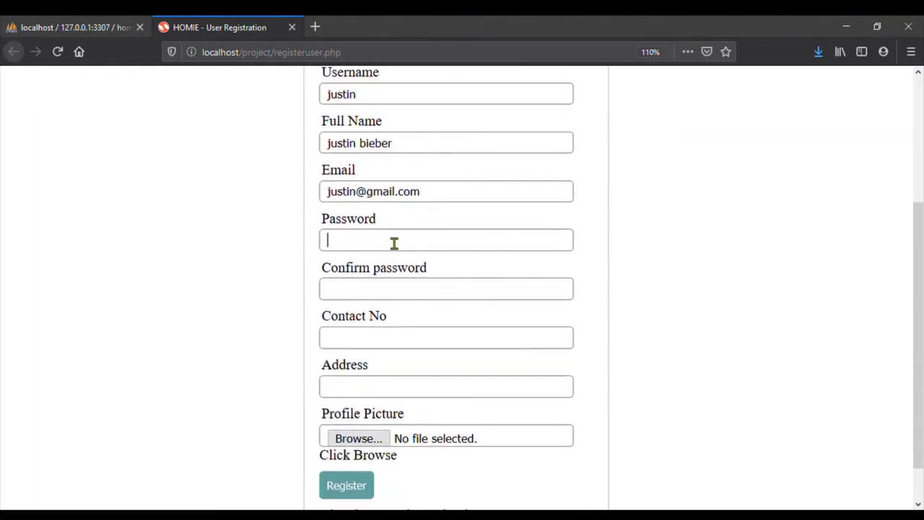
text(1)
click(363, 293)
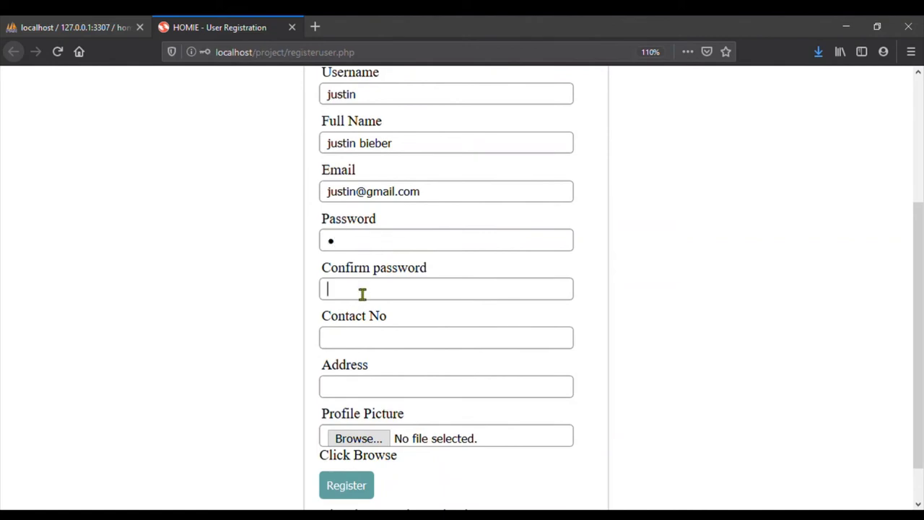
text(1)
click(364, 349)
text(20202020)
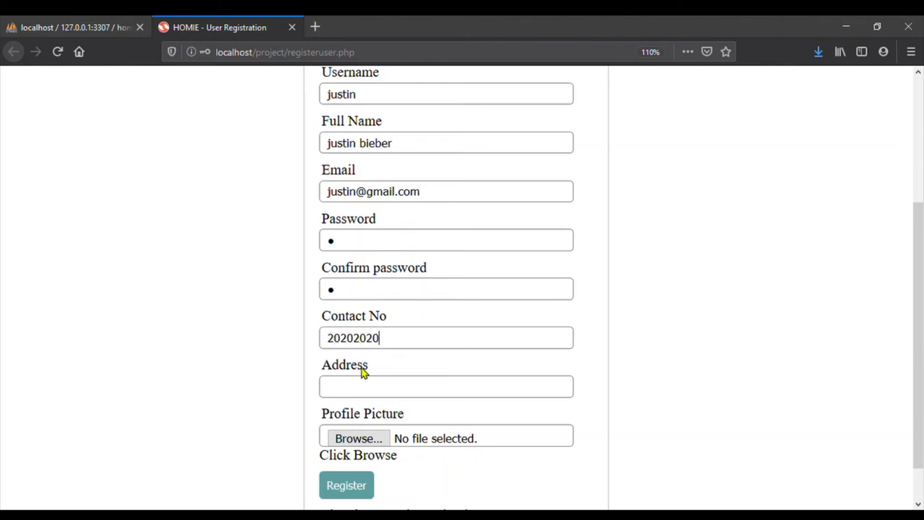
click(380, 389)
text(manhattan)
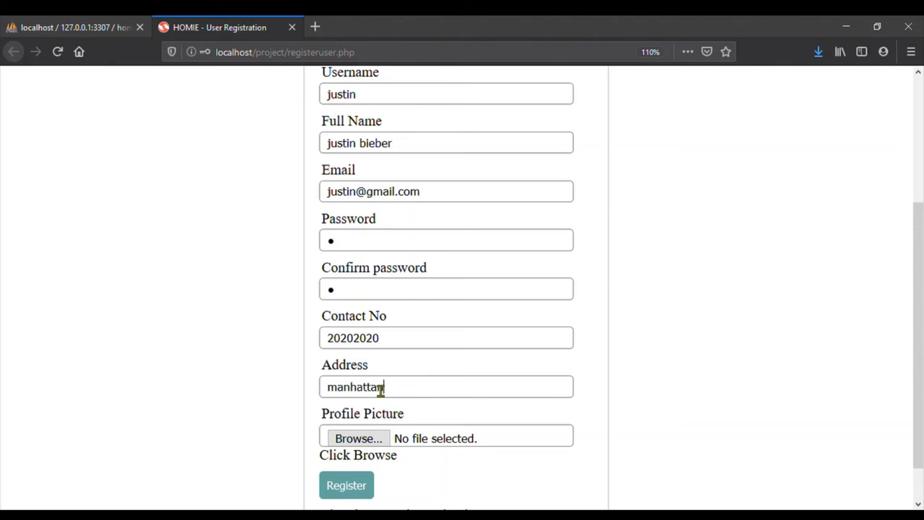
Attach c2.png as the profile picture and submit the registration form
click(372, 444)
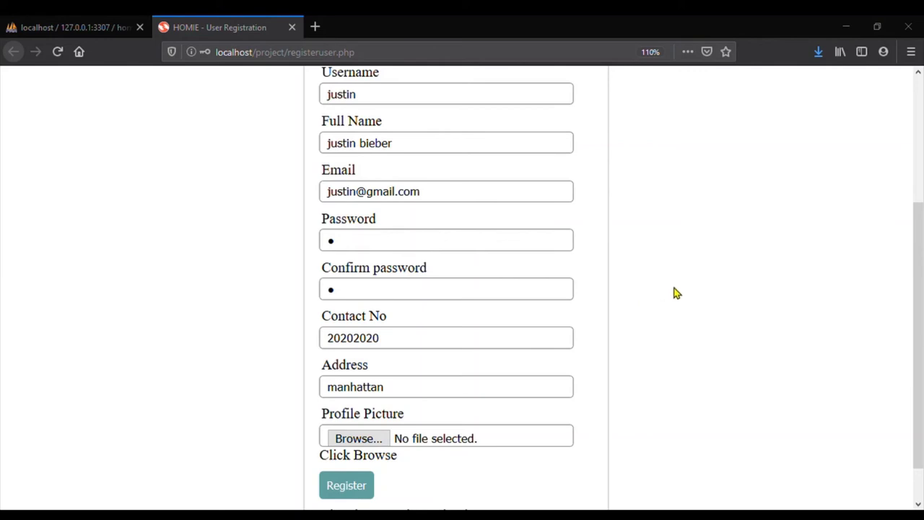
scroll(524, 363, down, 3)
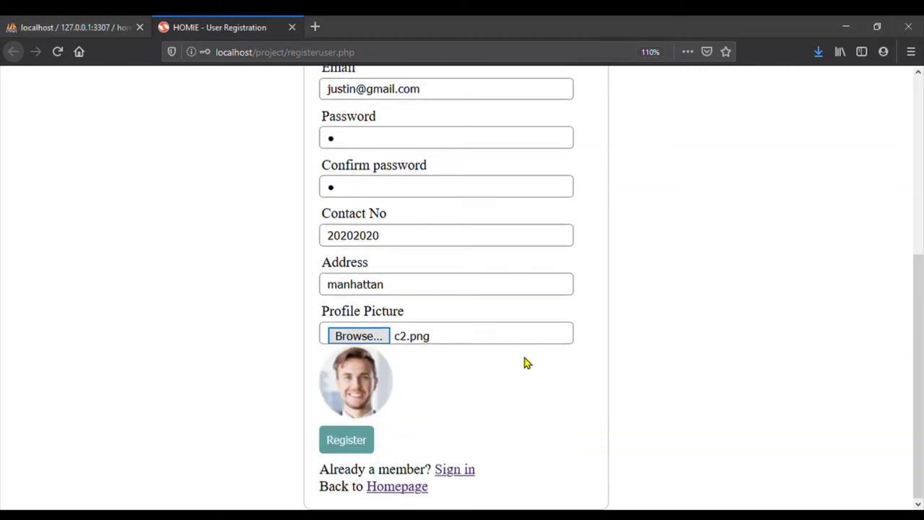
click(349, 437)
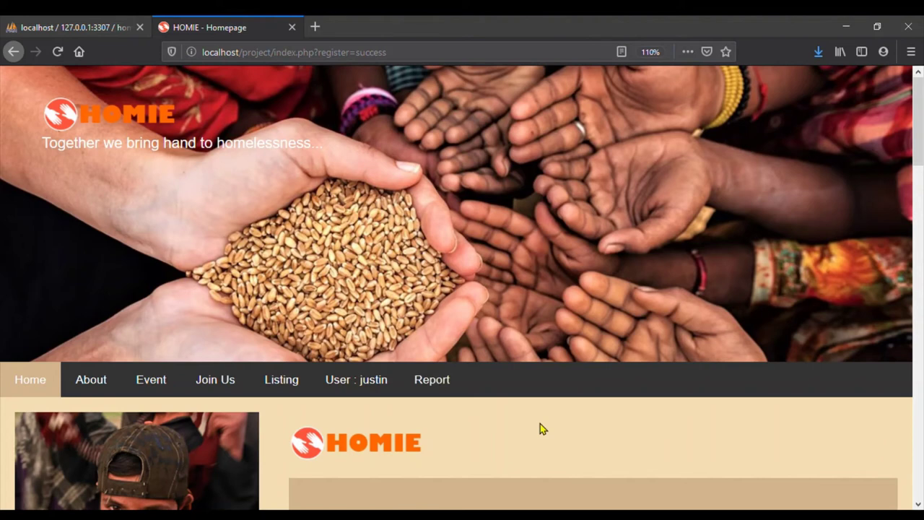
Scroll the homepage past the quote and June 2020 calendar to the footer and back
scroll(540, 424, down, 3)
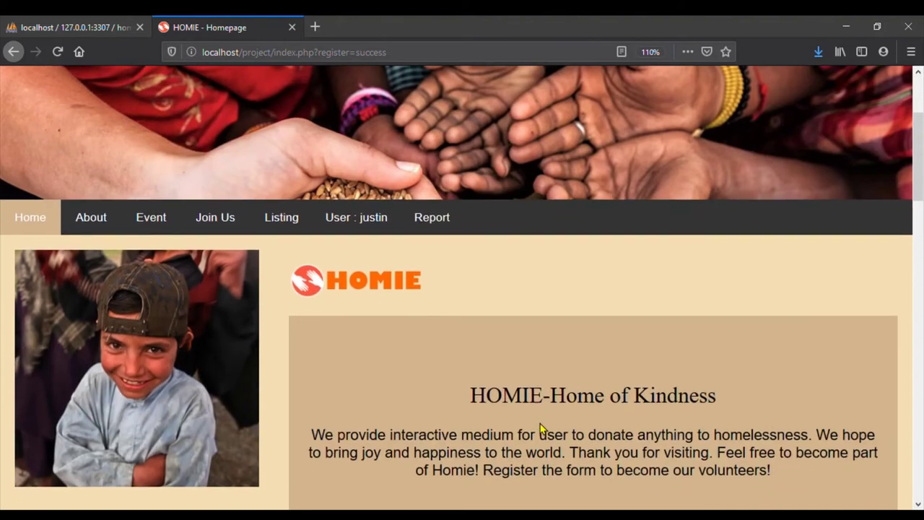
scroll(540, 424, down, 3)
scroll(540, 424, down, 4)
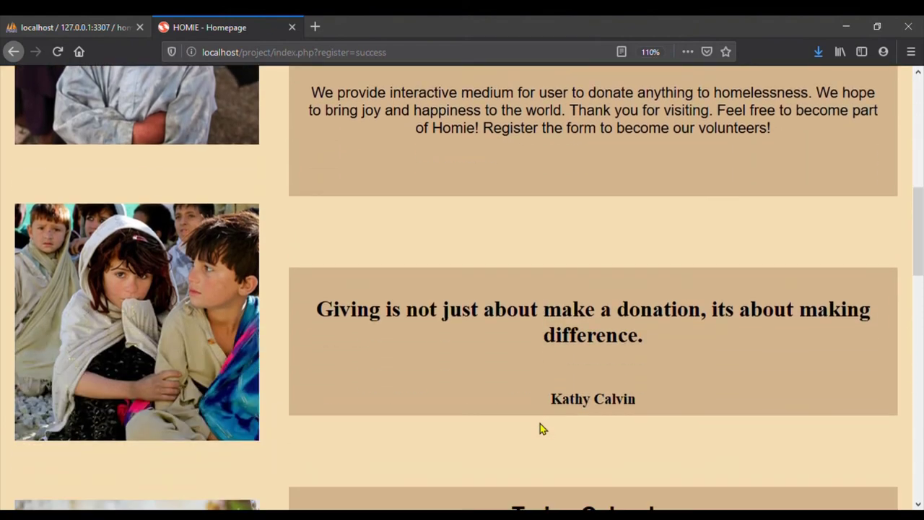
scroll(540, 429, down, 1)
scroll(540, 429, up, 5)
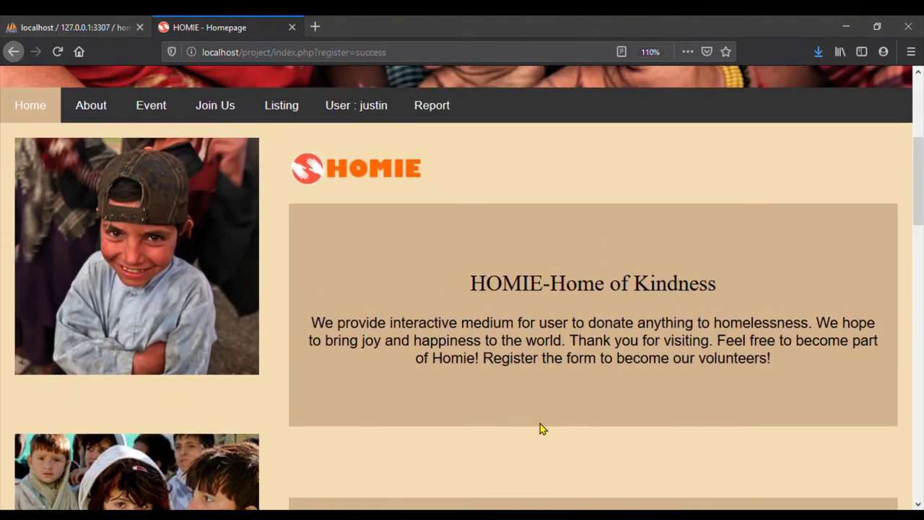
scroll(540, 428, down, 1)
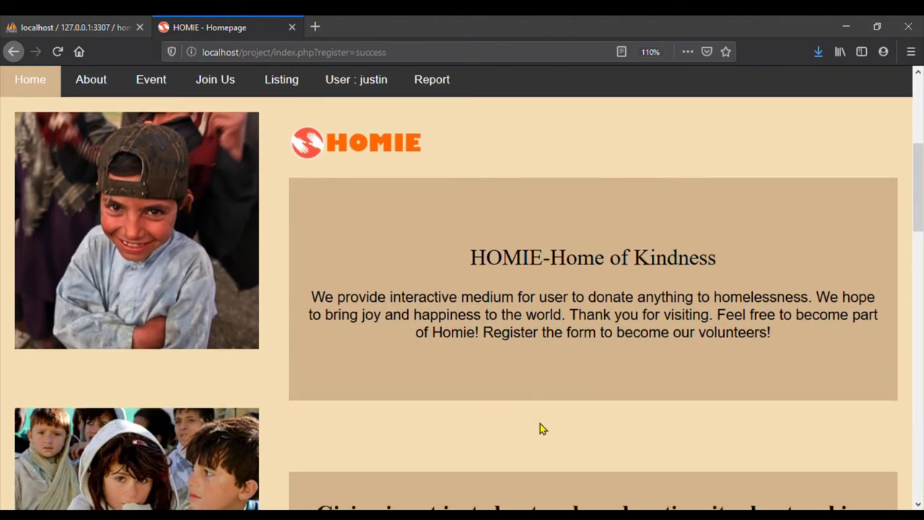
scroll(540, 428, down, 3)
scroll(540, 426, down, 3)
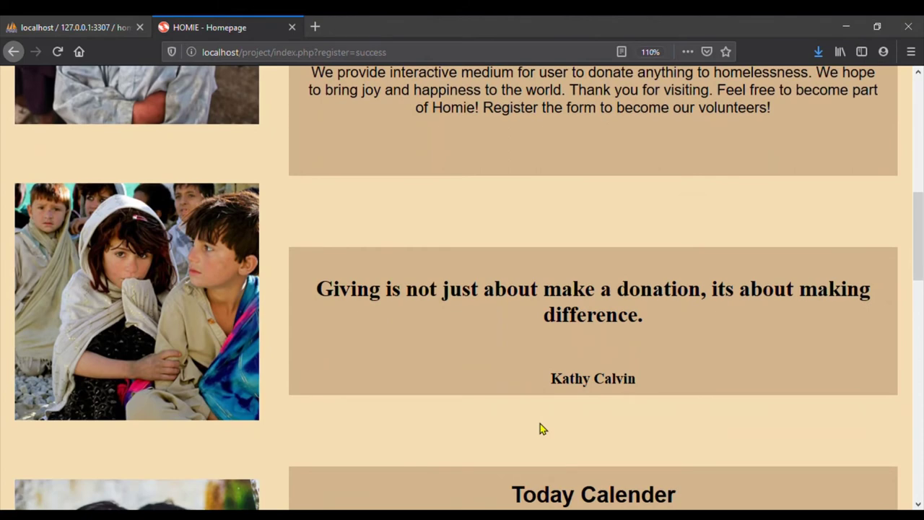
scroll(543, 428, down, 10)
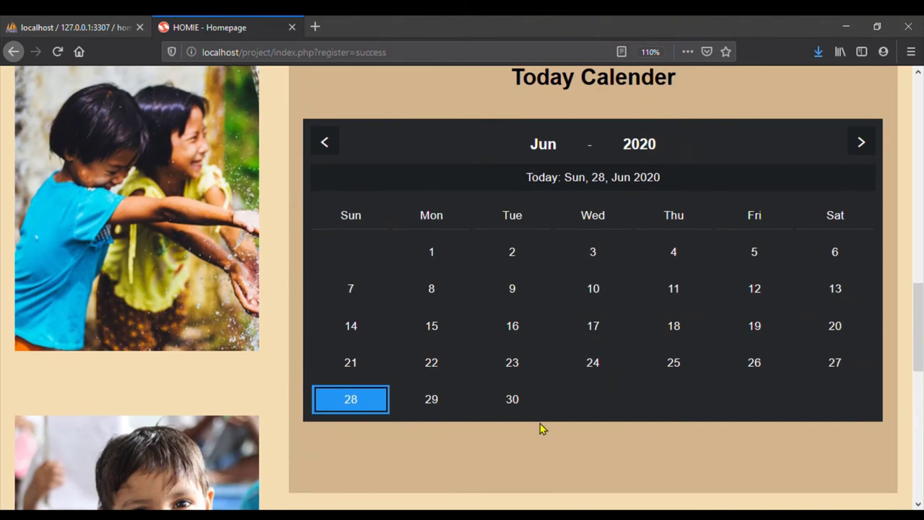
scroll(543, 428, down, 15)
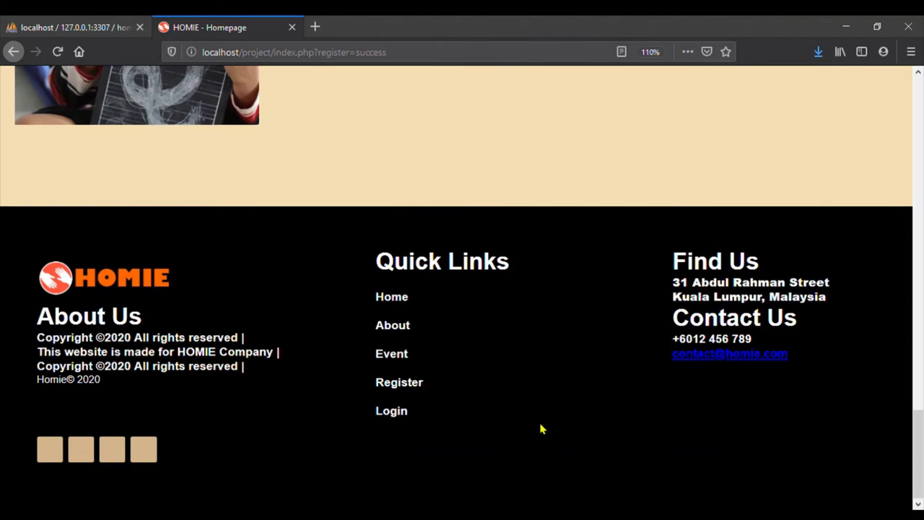
scroll(543, 429, up, 20)
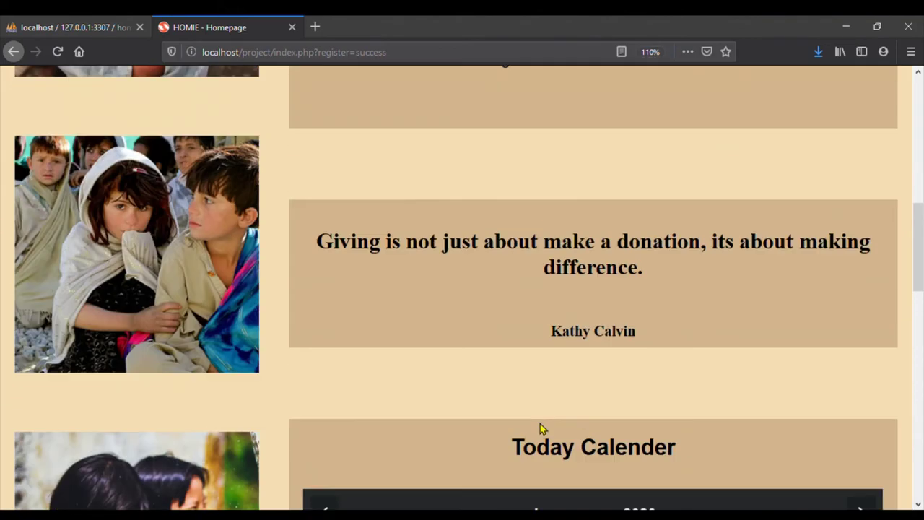
scroll(541, 428, up, 5)
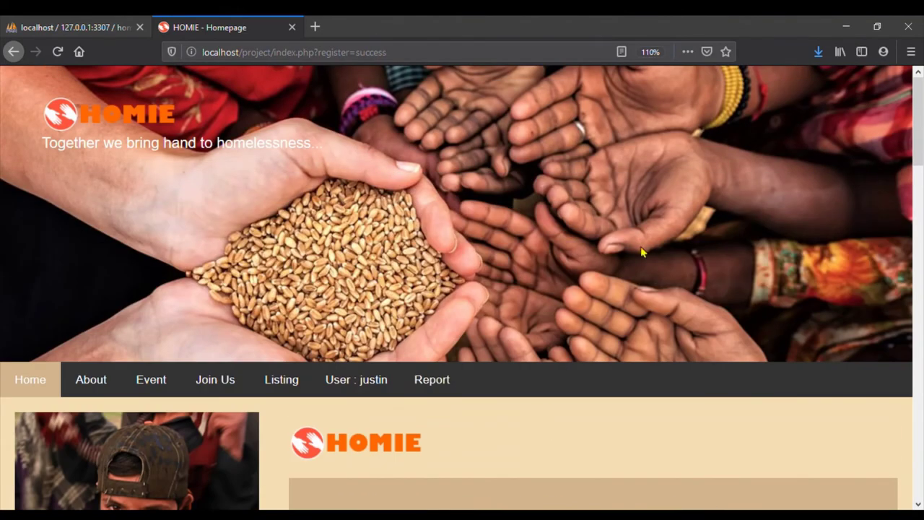
Open the About page and scroll through the Home of Kindness description and team cards
click(97, 385)
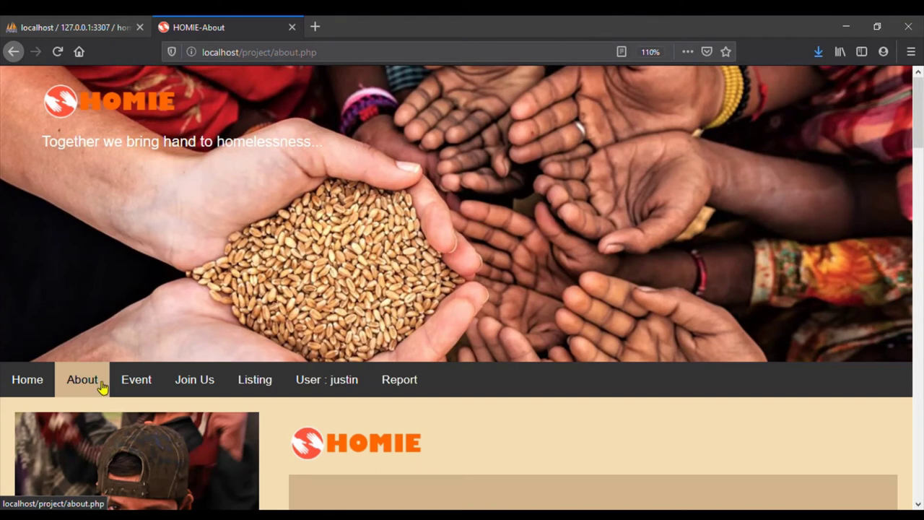
scroll(466, 448, down, 1)
scroll(463, 444, down, 3)
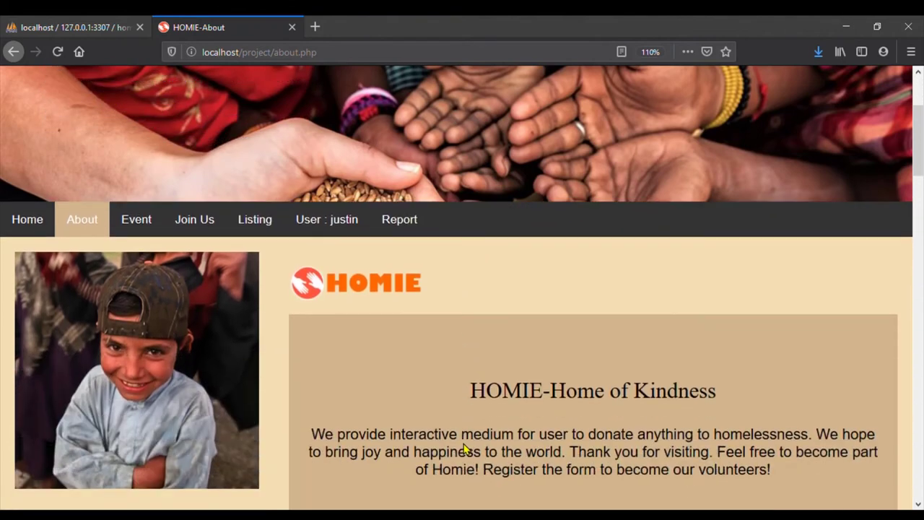
scroll(470, 452, down, 6)
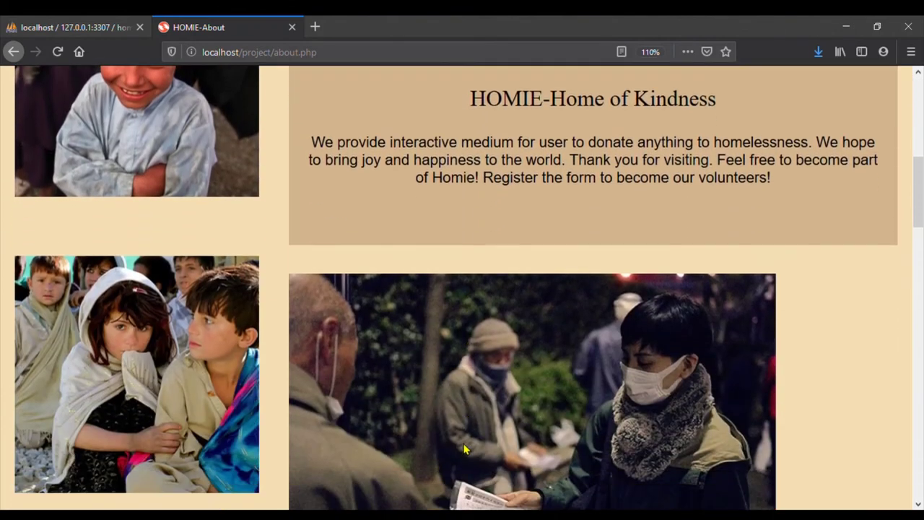
scroll(465, 448, down, 2)
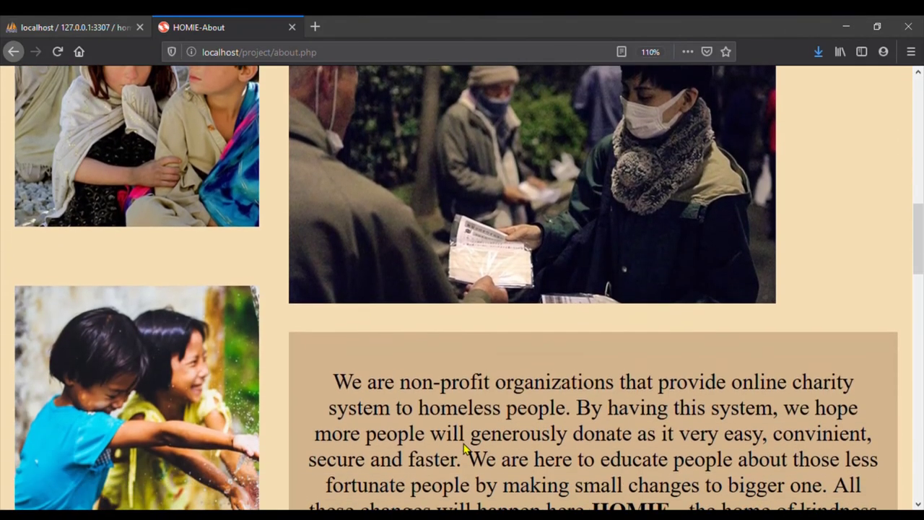
scroll(470, 451, down, 3)
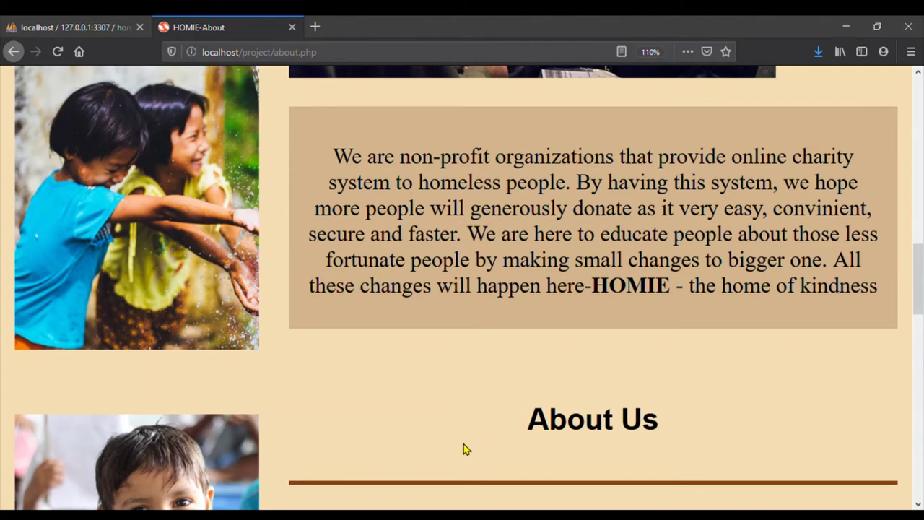
scroll(466, 449, down, 3)
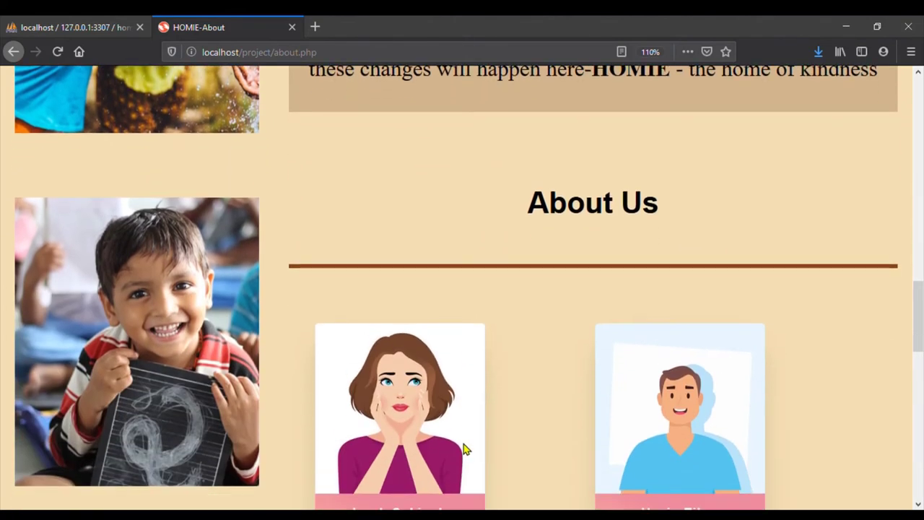
scroll(466, 449, down, 1)
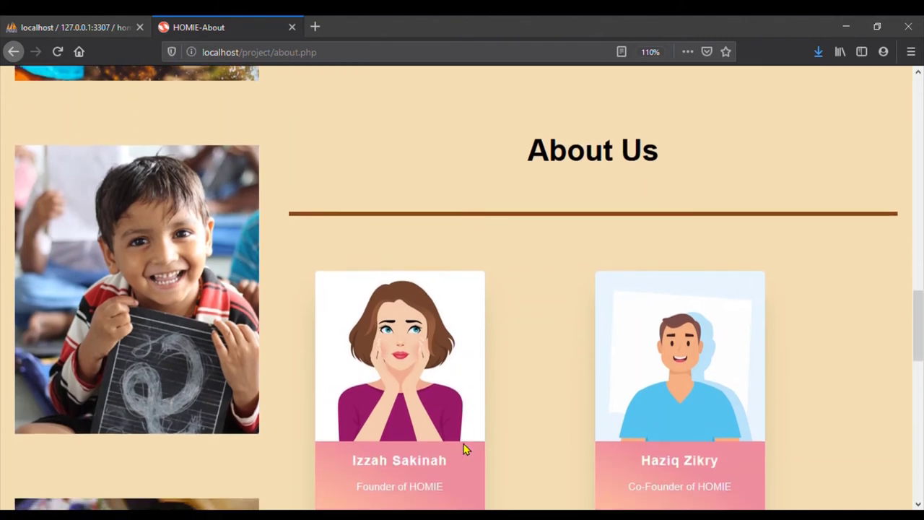
scroll(465, 446, down, 2)
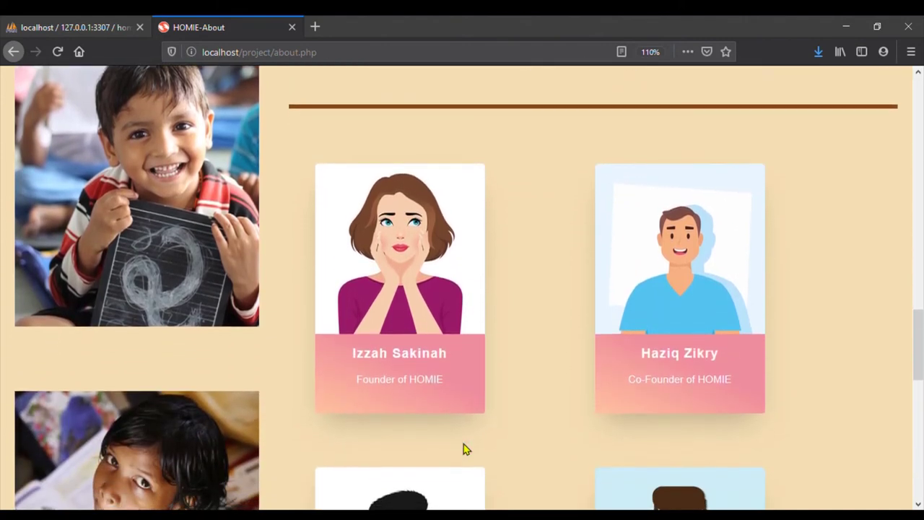
scroll(463, 449, down, 3)
scroll(464, 449, down, 4)
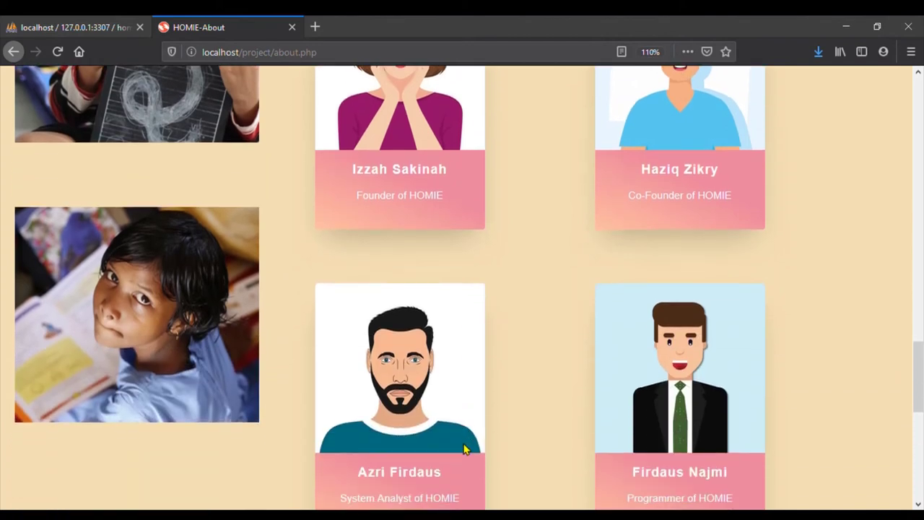
scroll(464, 449, down, 4)
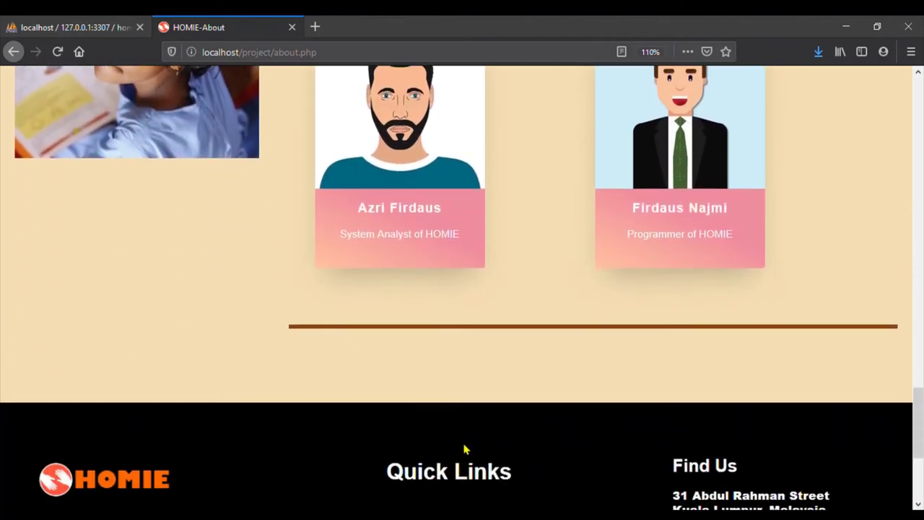
scroll(466, 449, up, 8)
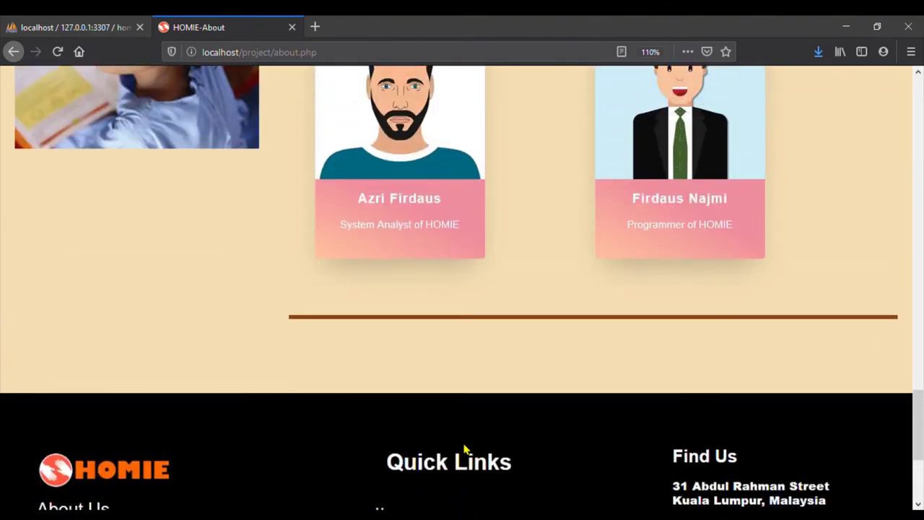
scroll(466, 449, up, 10)
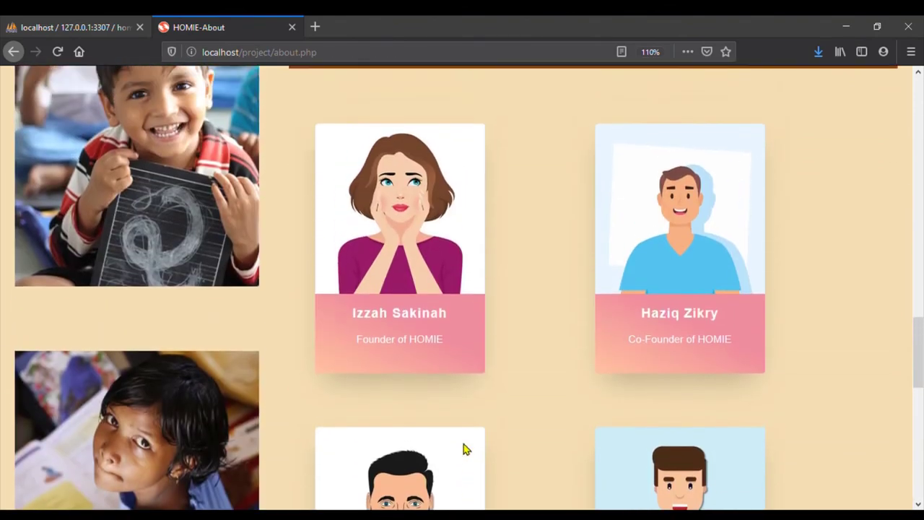
scroll(463, 449, up, 7)
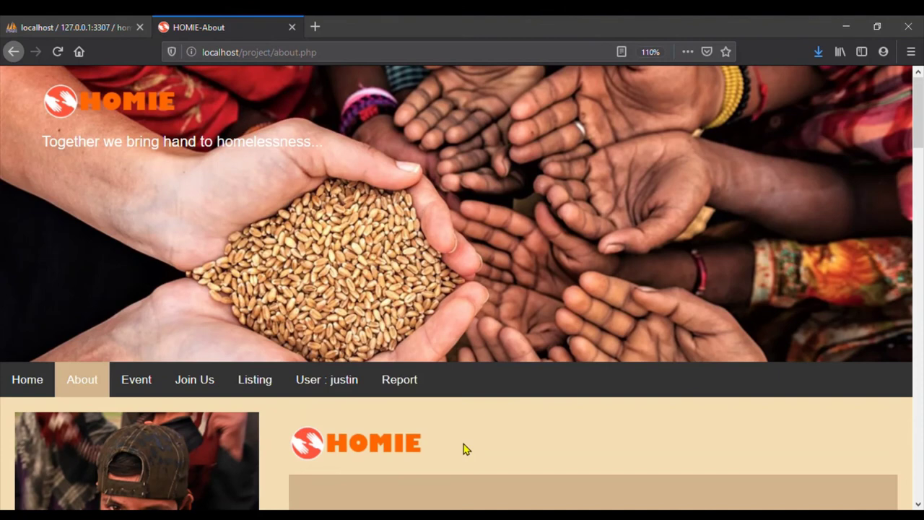
Open the Event page and scroll through its project posts to the footer, then back to Way To Help
click(136, 379)
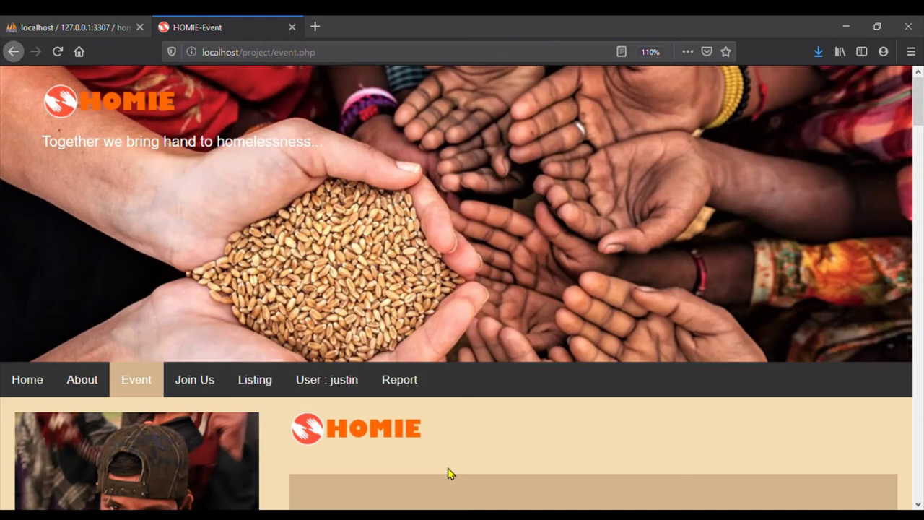
scroll(448, 473, down, 5)
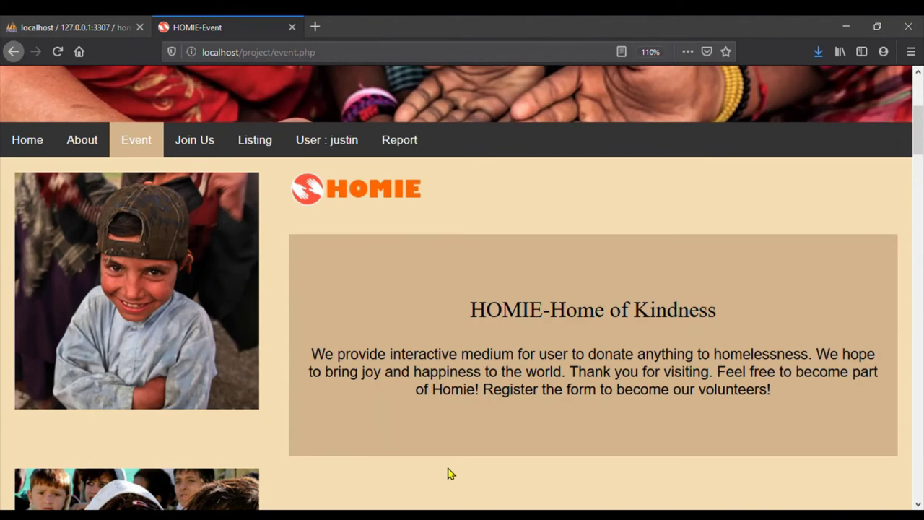
scroll(447, 473, down, 4)
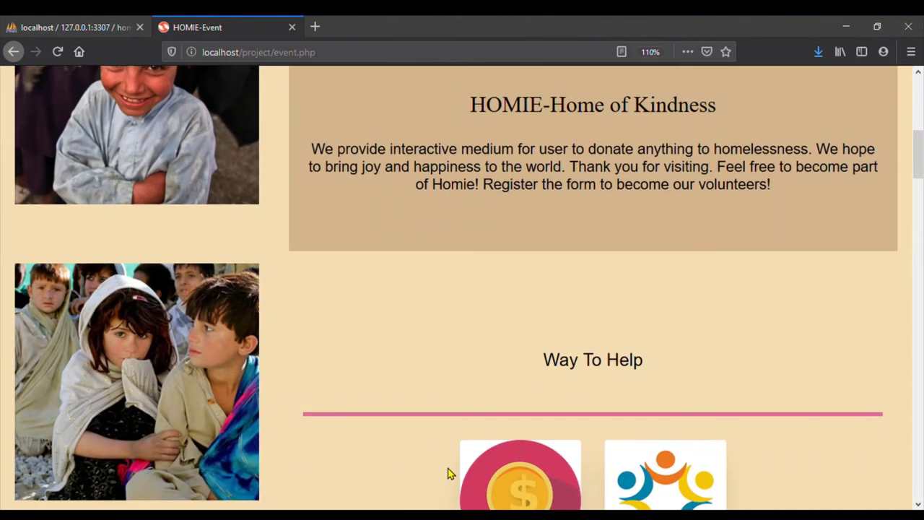
scroll(448, 473, down, 3)
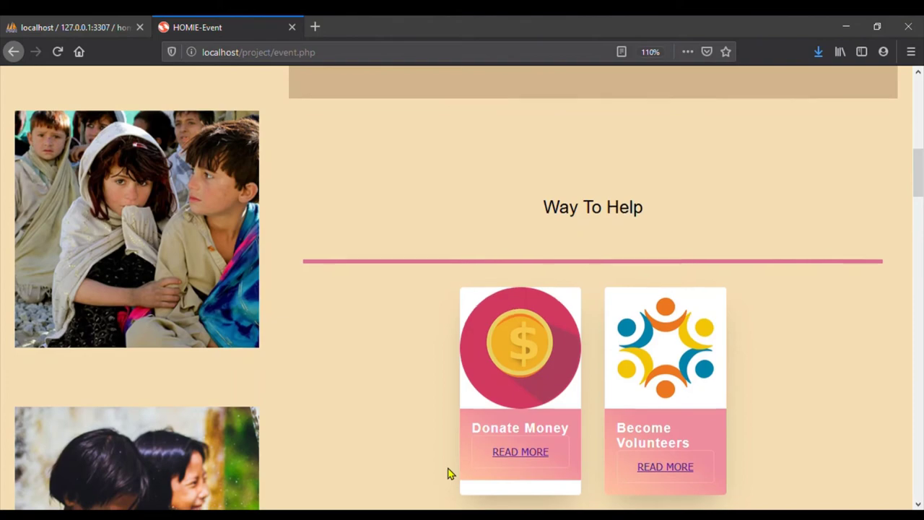
scroll(448, 473, down, 5)
scroll(448, 473, down, 3)
scroll(448, 473, down, 7)
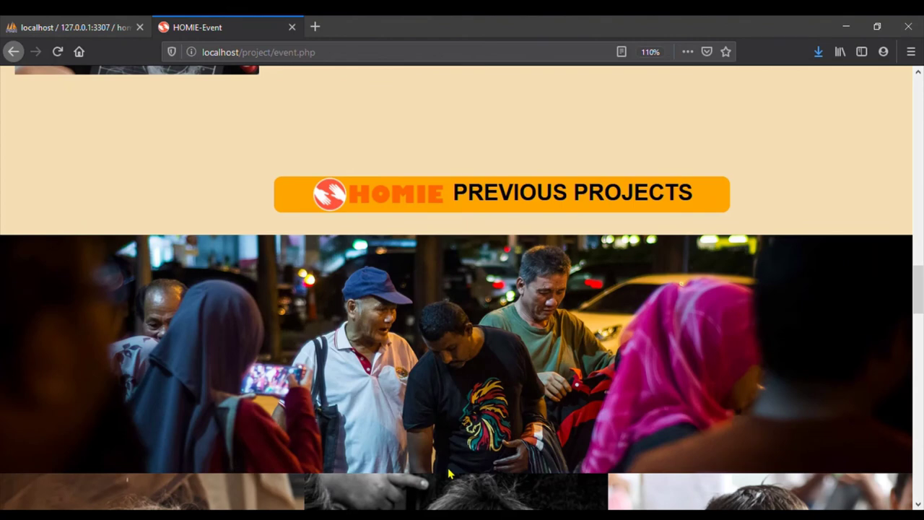
scroll(447, 473, down, 3)
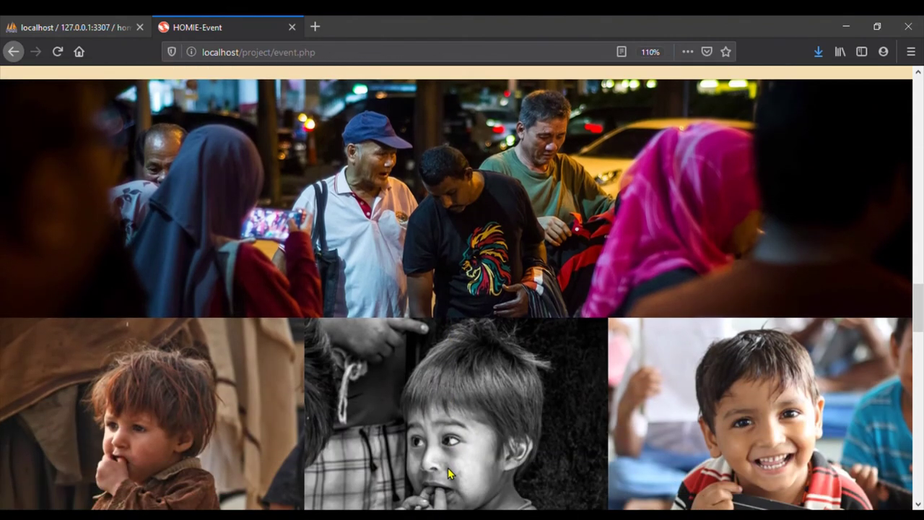
scroll(448, 473, down, 1)
scroll(435, 395, down, 2)
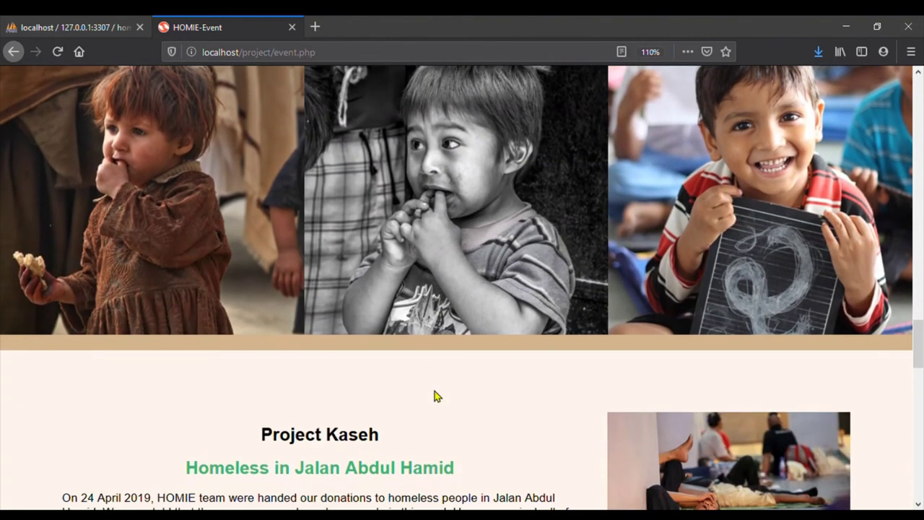
scroll(435, 396, down, 3)
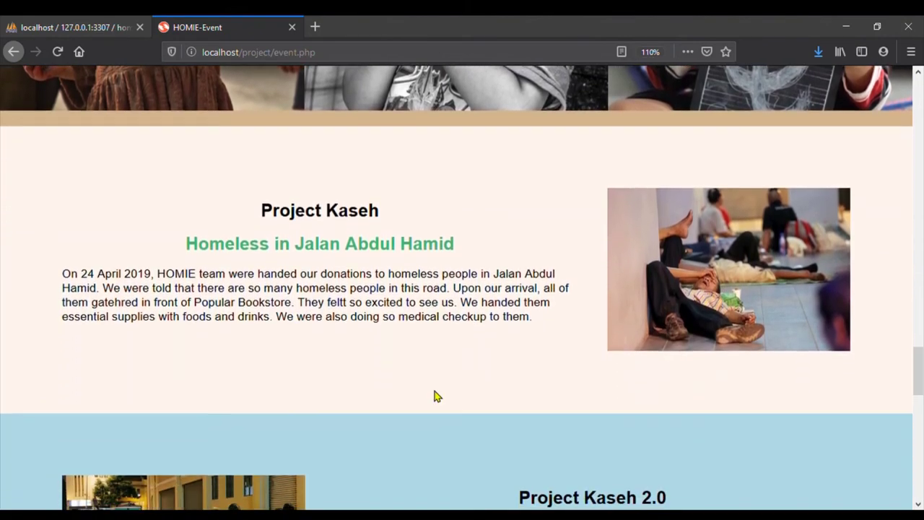
scroll(435, 394, down, 3)
scroll(435, 396, down, 2)
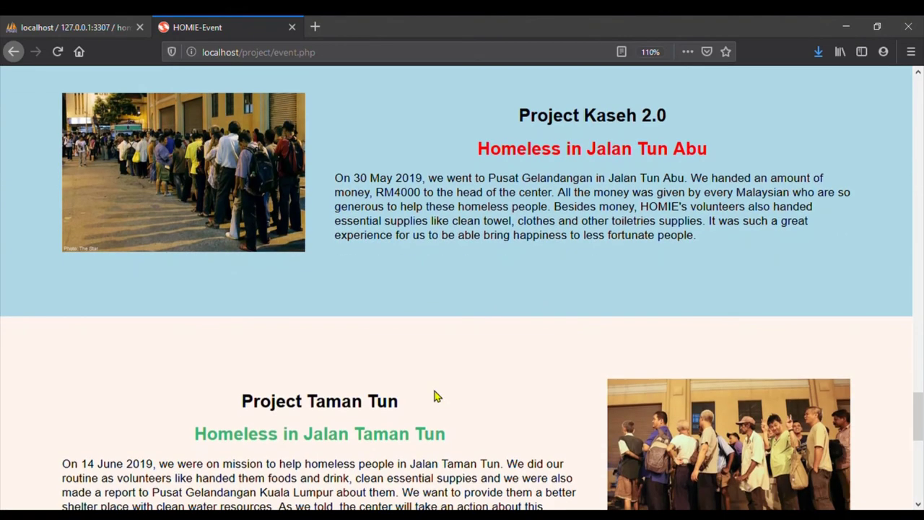
scroll(436, 396, down, 3)
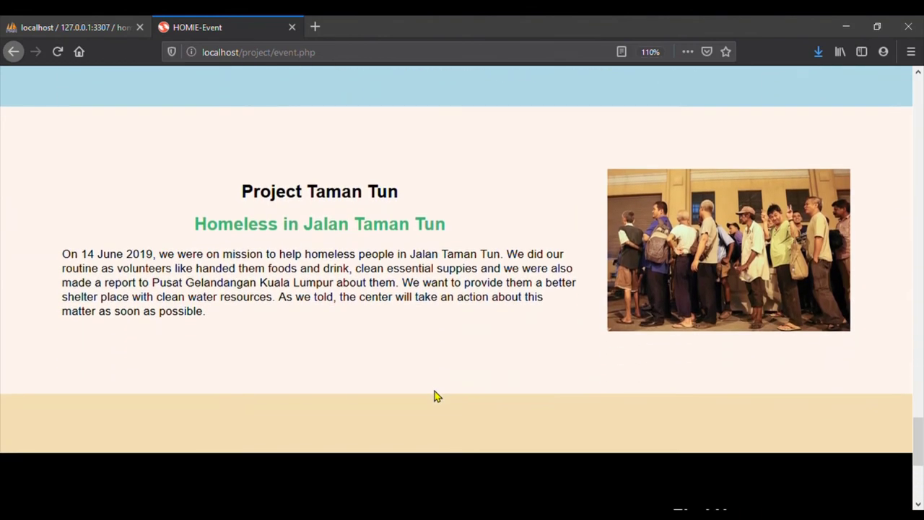
scroll(436, 395, down, 3)
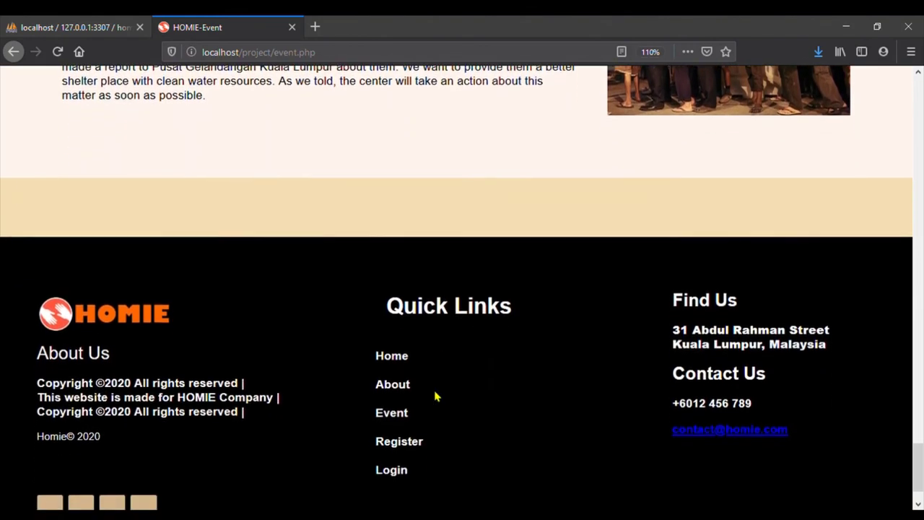
scroll(436, 396, up, 3)
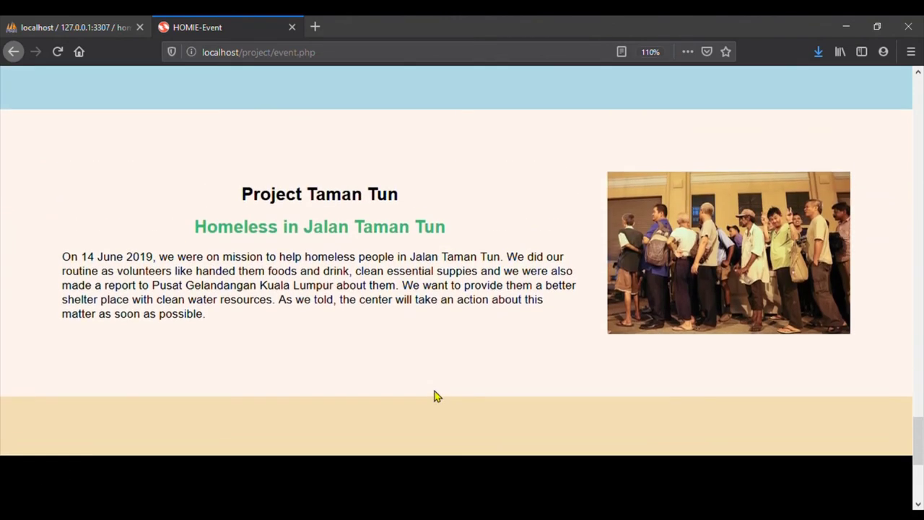
scroll(468, 355, up, 5)
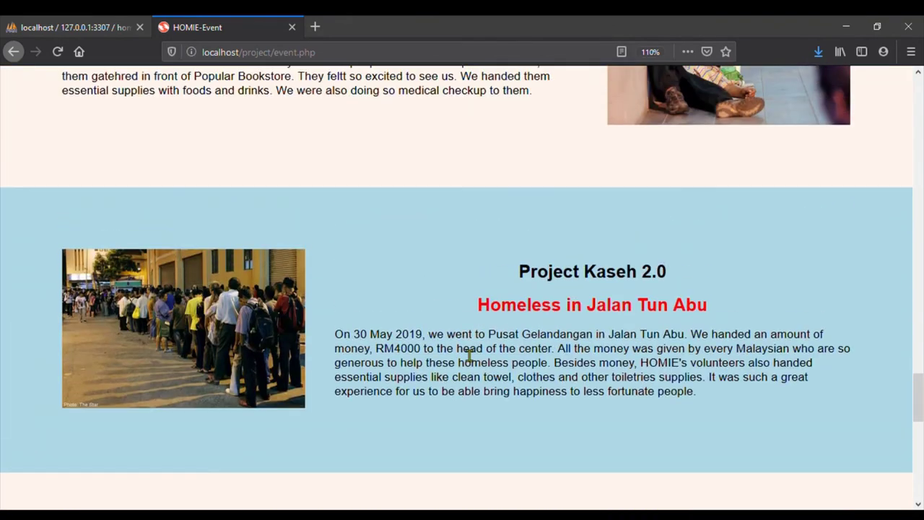
scroll(469, 355, up, 2)
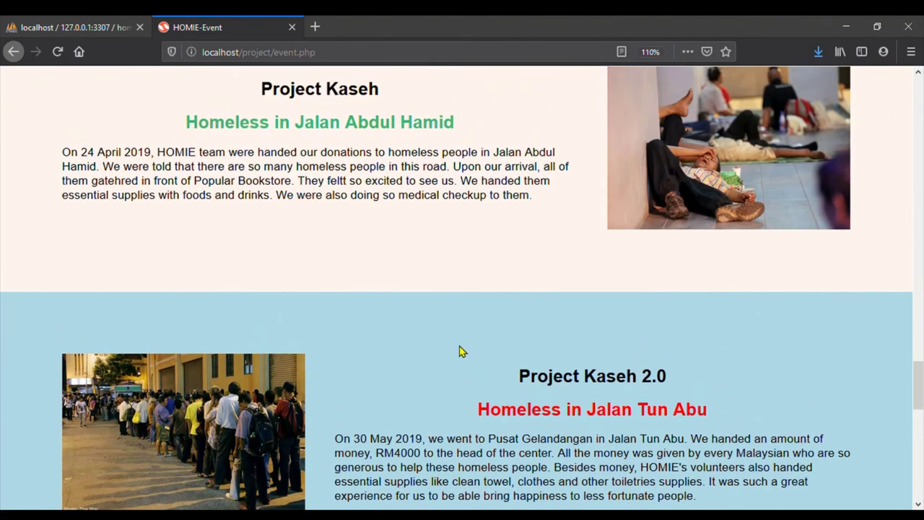
scroll(462, 352, up, 10)
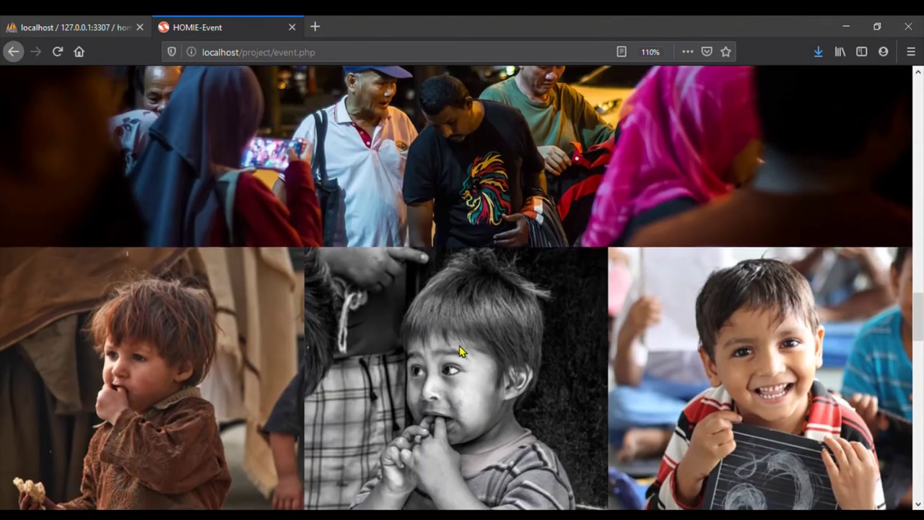
scroll(460, 351, up, 15)
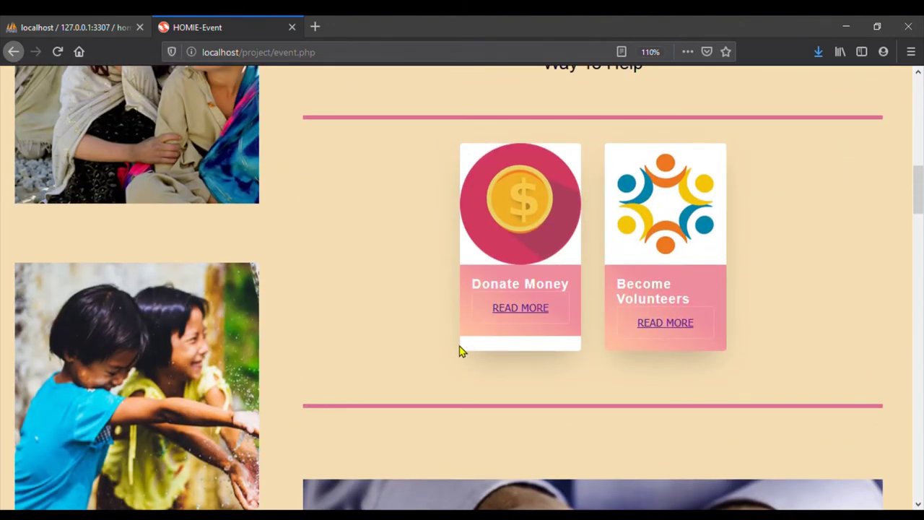
scroll(462, 352, up, 1)
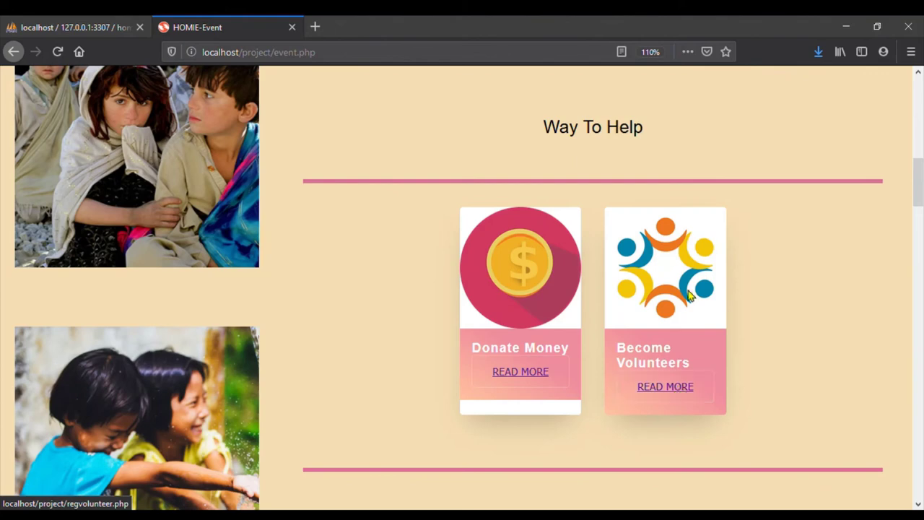
scroll(527, 355, down, 1)
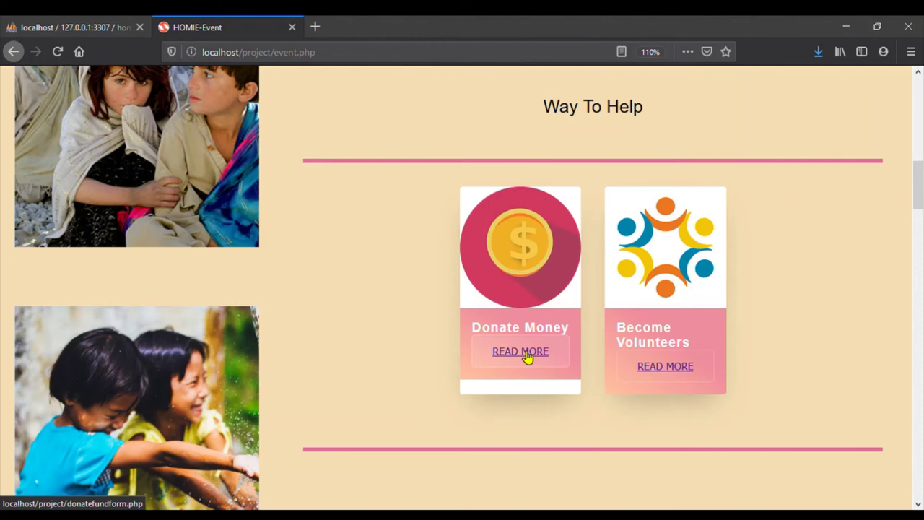
Start a Donate Money form for cause ID 20 titled 'to donate'
click(527, 351)
scroll(489, 414, down, 3)
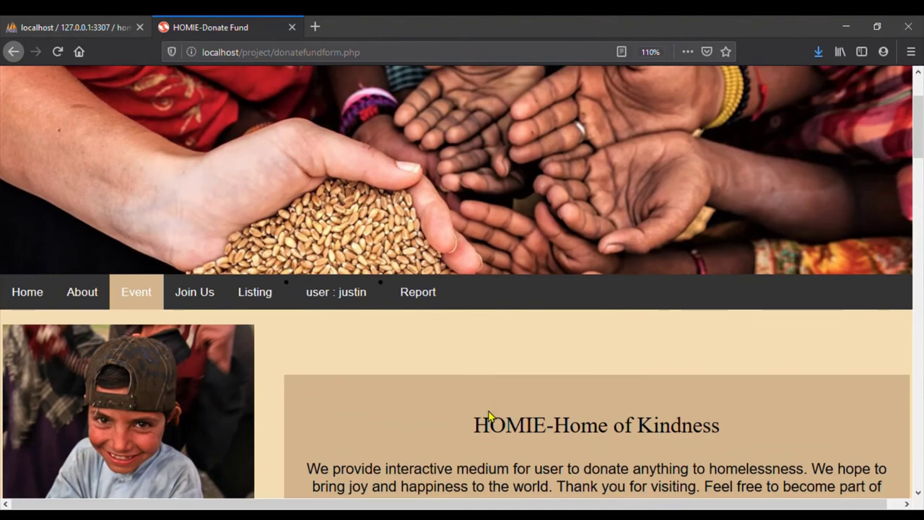
scroll(489, 415, down, 3)
scroll(488, 416, down, 8)
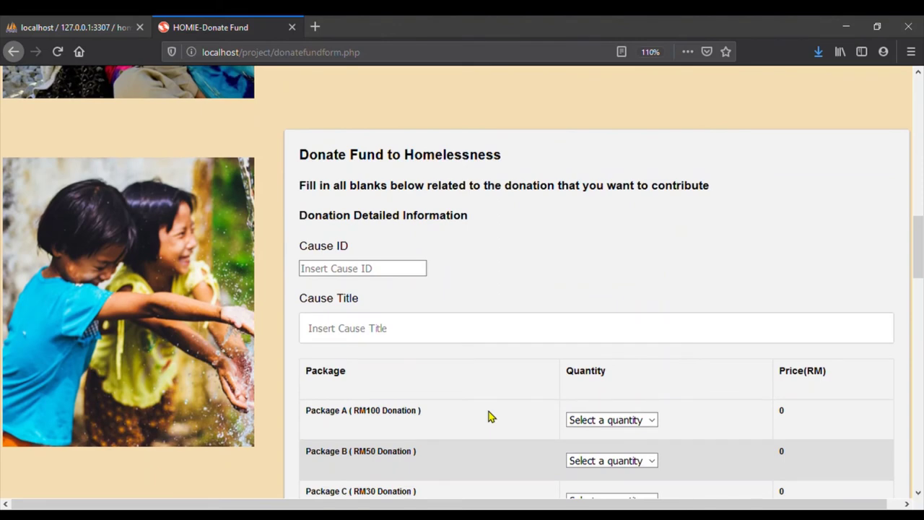
scroll(489, 416, down, 2)
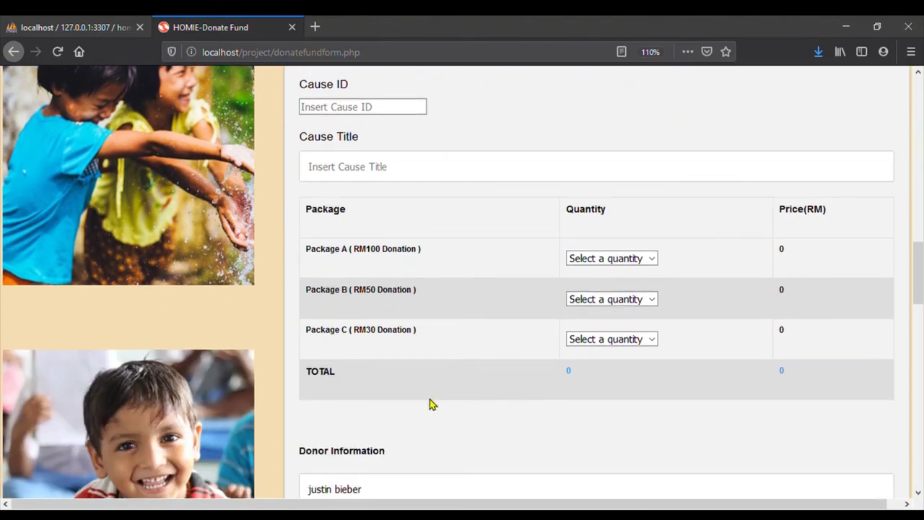
scroll(429, 403, down, 8)
scroll(429, 402, down, 8)
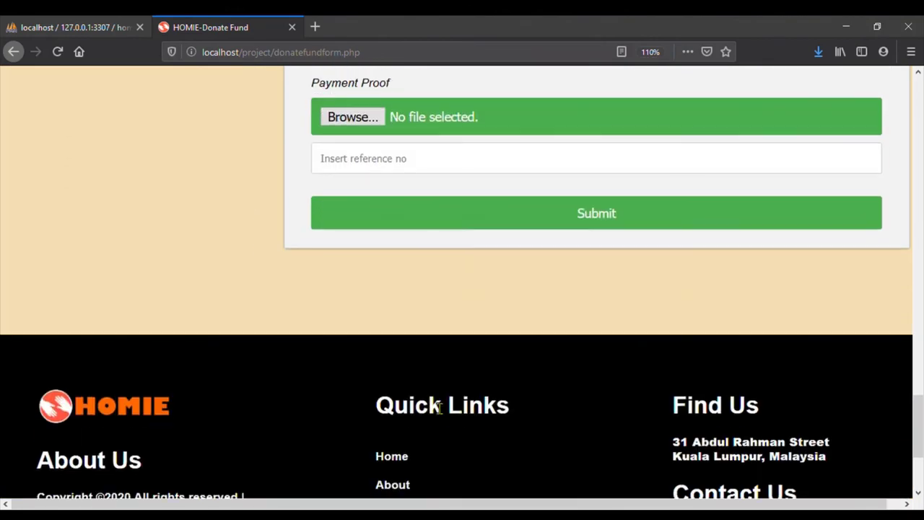
scroll(431, 404, up, 16)
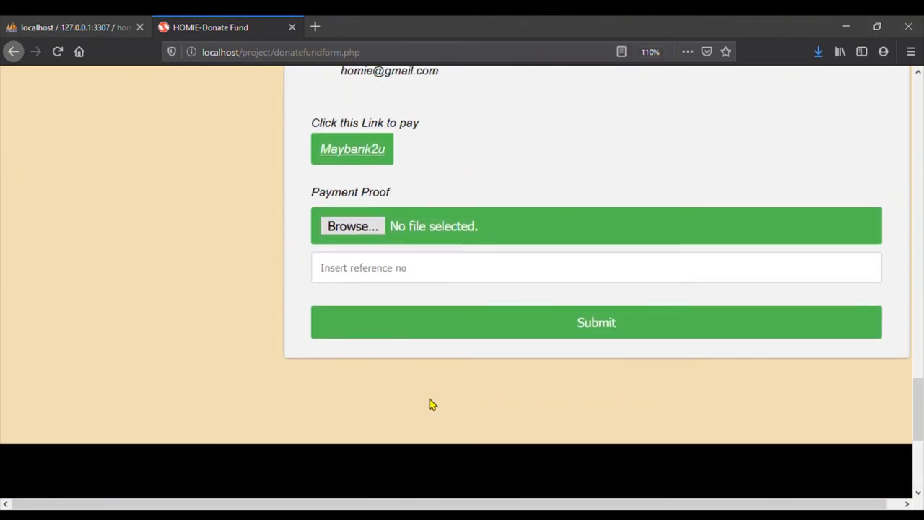
scroll(430, 402, up, 4)
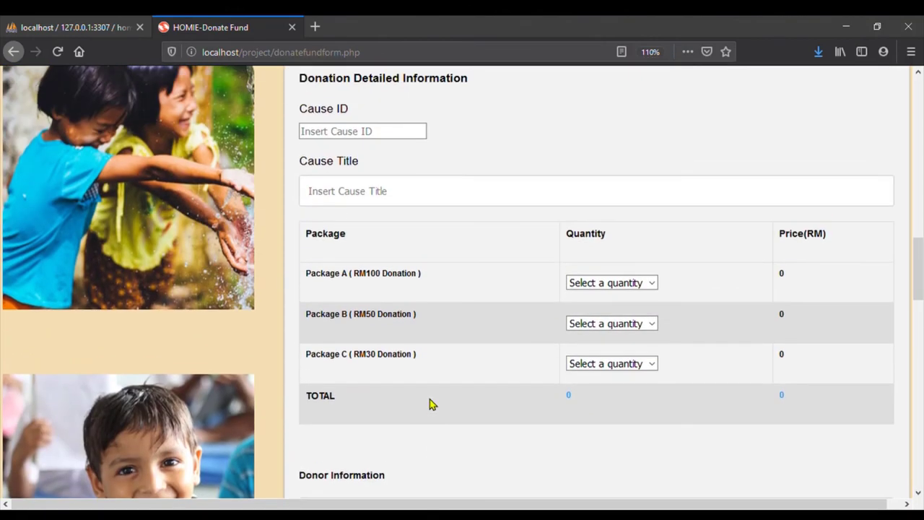
click(393, 314)
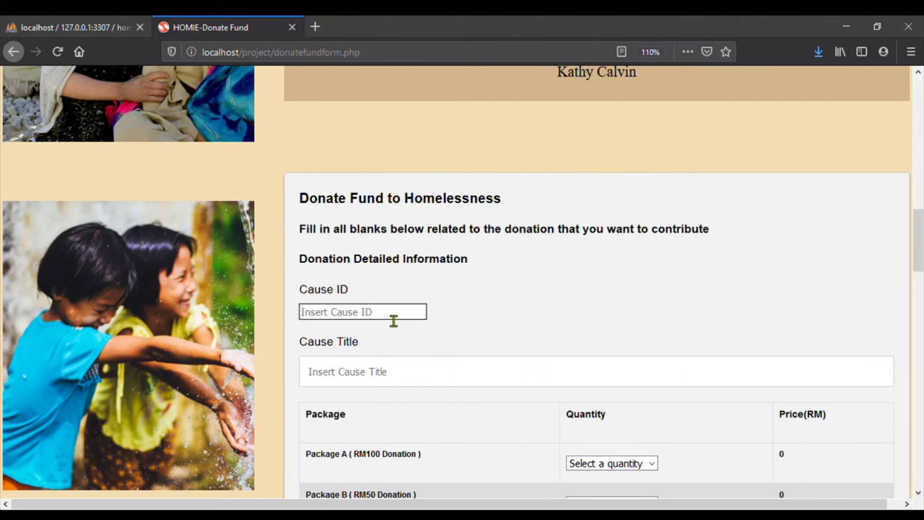
text(20)
click(408, 384)
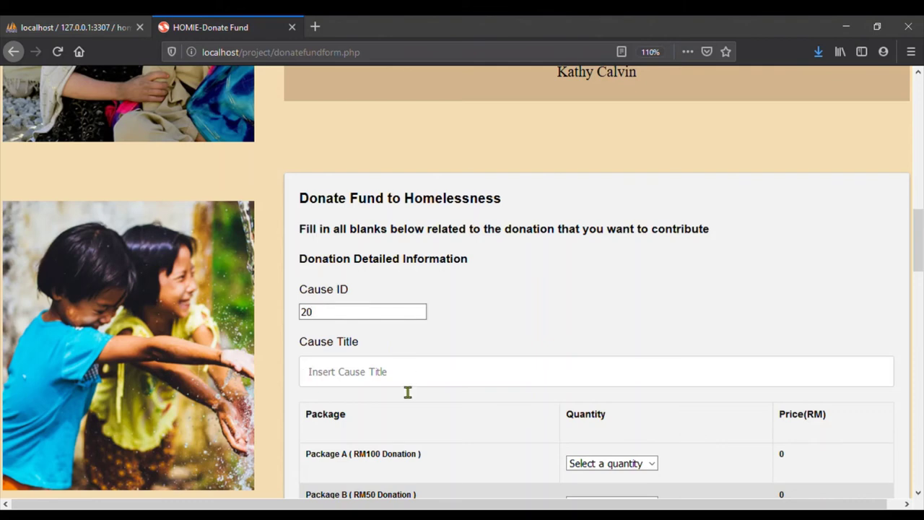
text(to donate)
scroll(407, 397, down, 4)
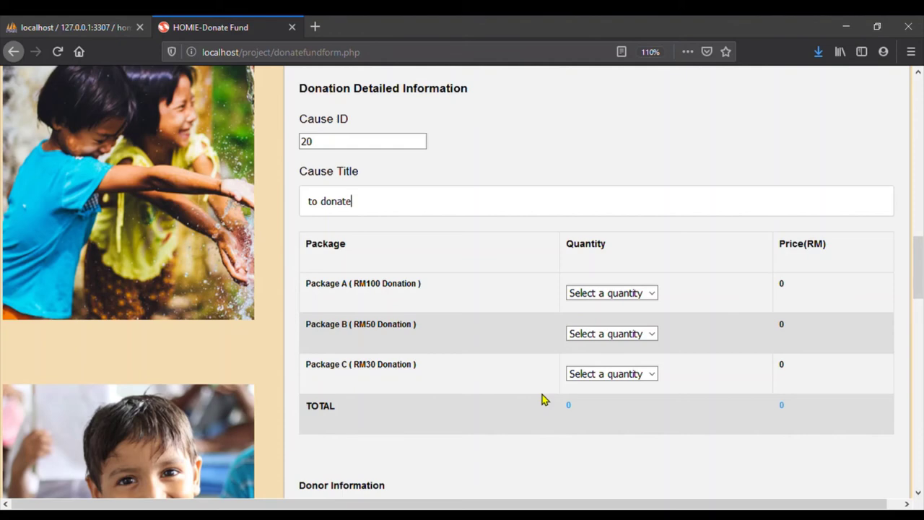
Choose quantities 2, 1 and 5 for Packages A, B and C
click(652, 296)
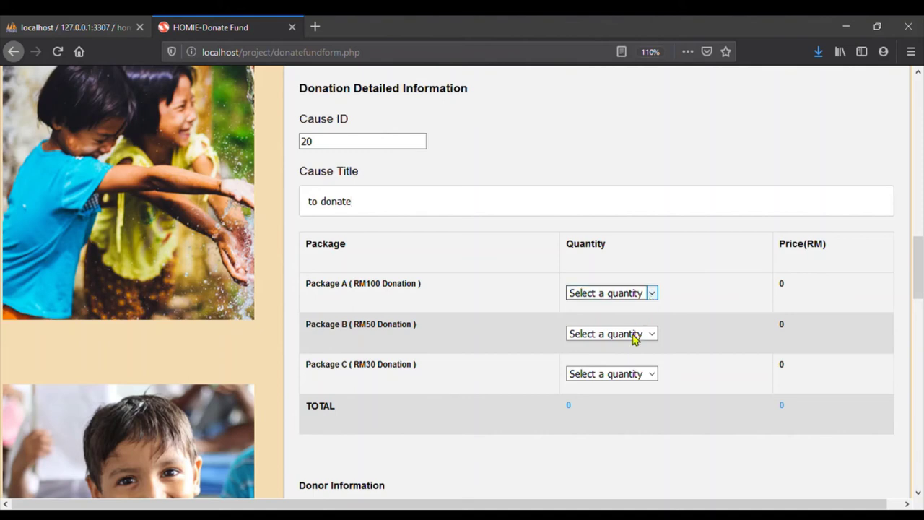
click(625, 348)
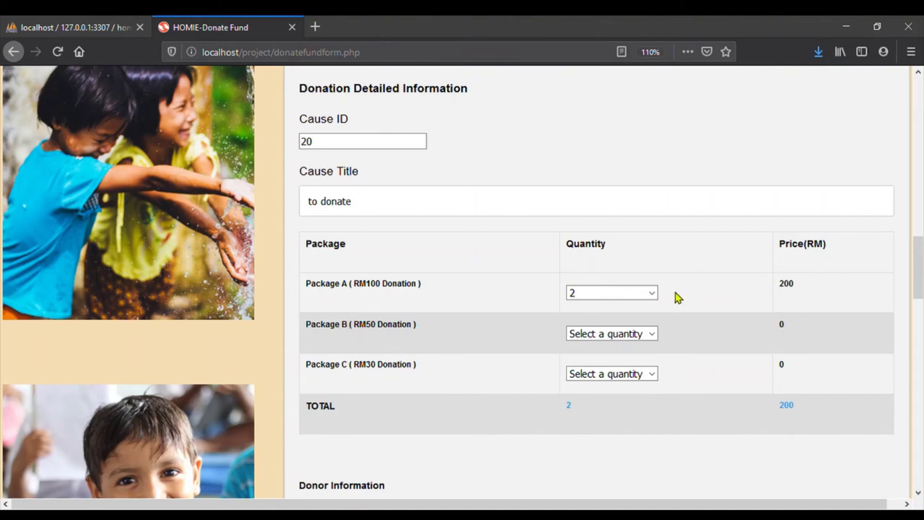
click(653, 334)
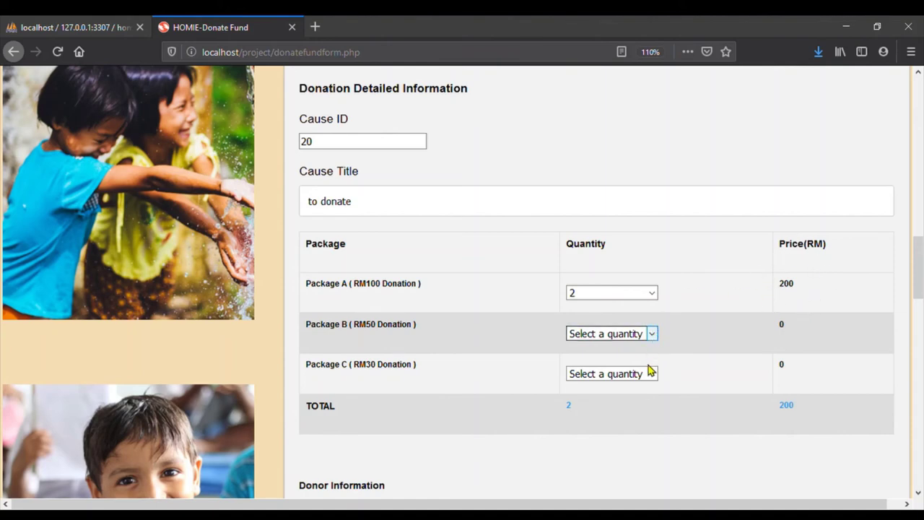
click(649, 368)
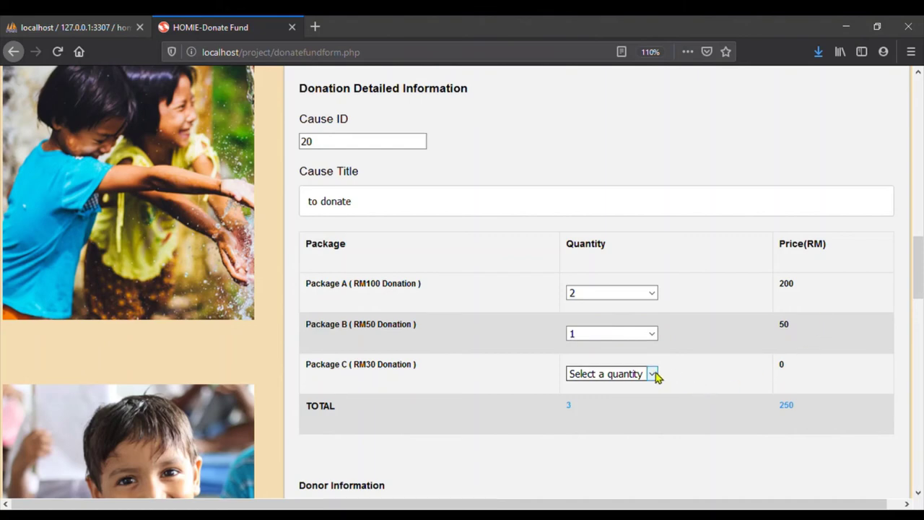
click(656, 375)
click(621, 476)
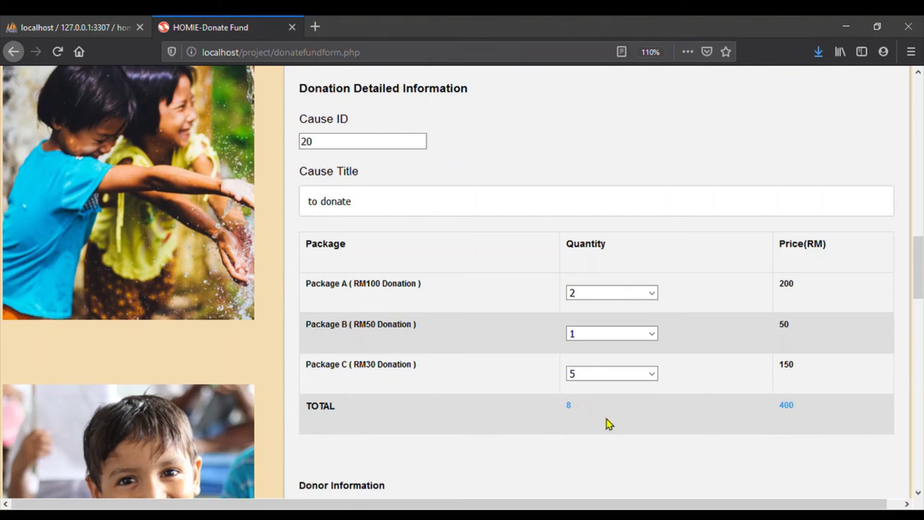
scroll(568, 428, down, 3)
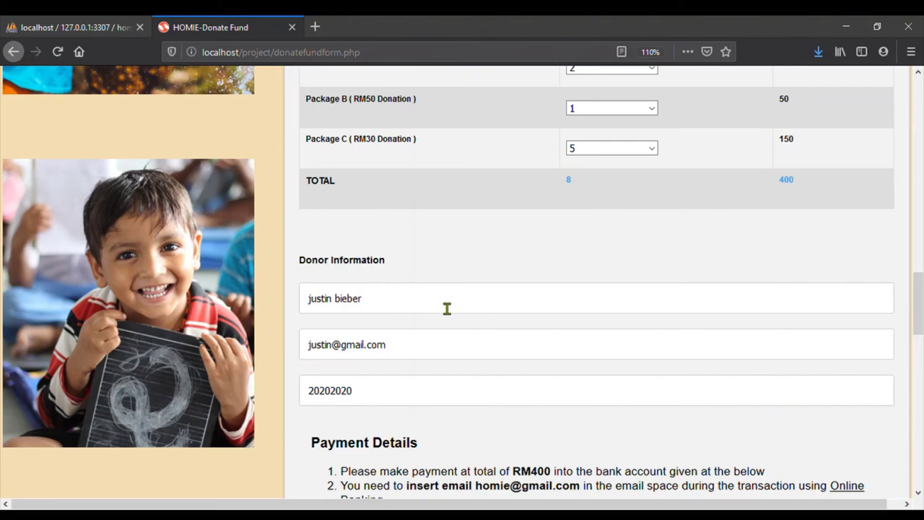
scroll(447, 308, down, 6)
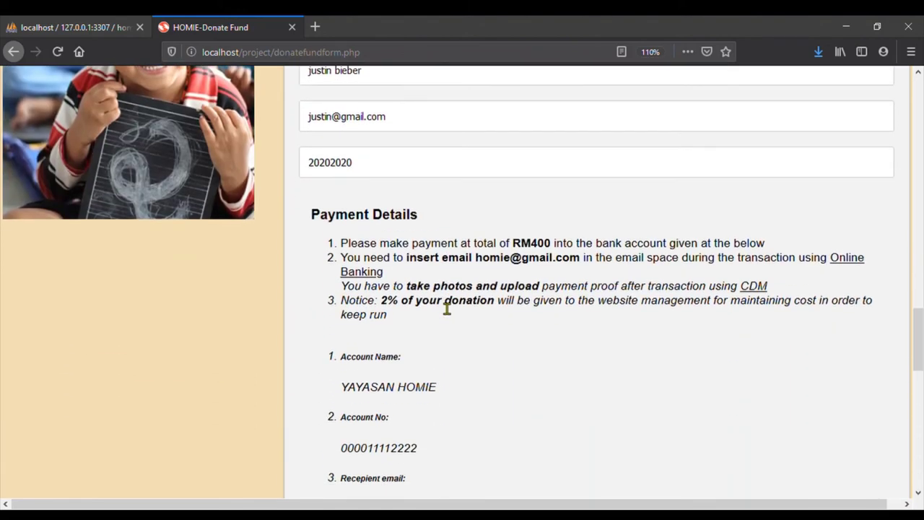
scroll(449, 285, down, 3)
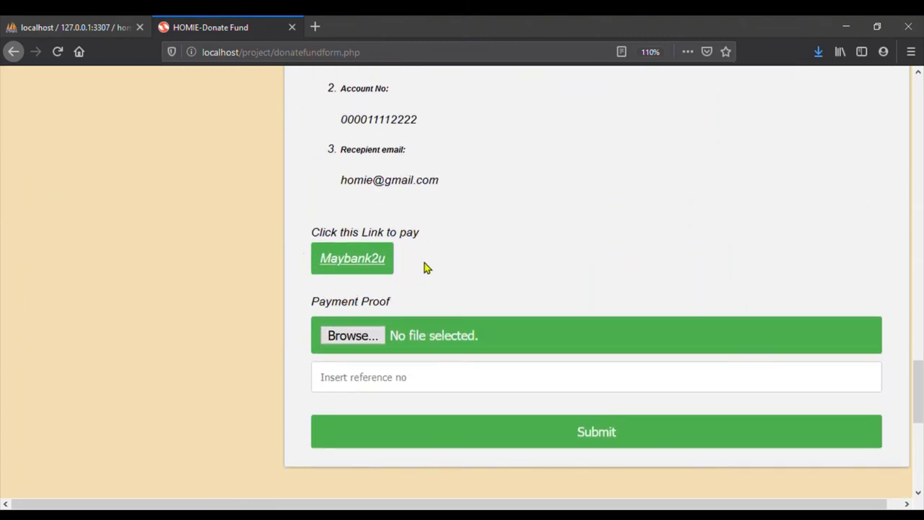
scroll(424, 268, up, 5)
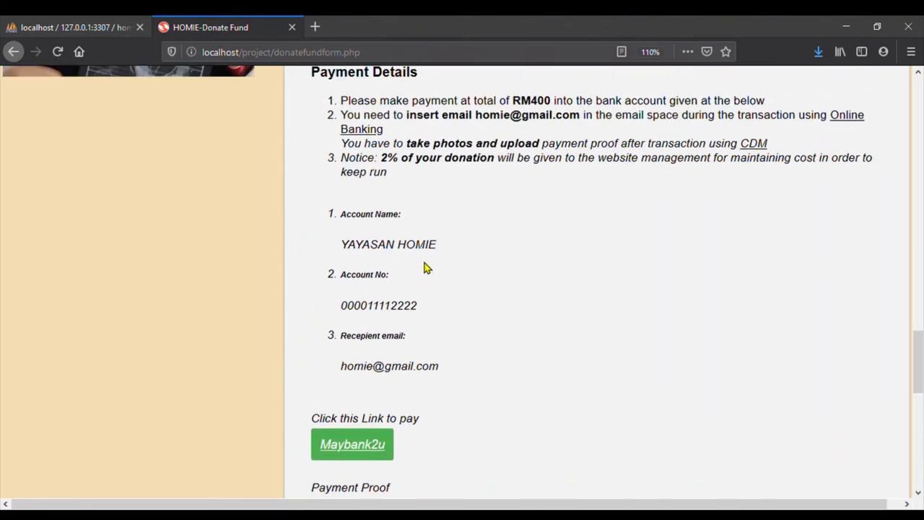
scroll(424, 267, up, 1)
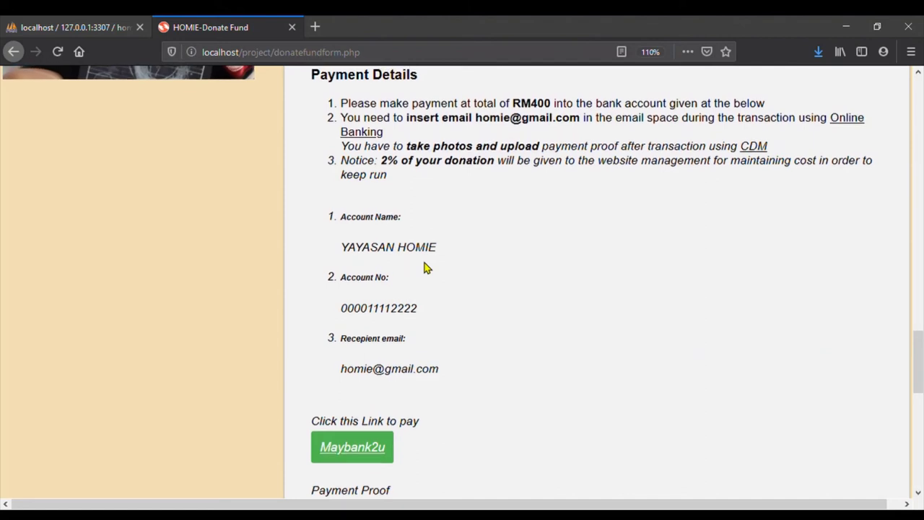
scroll(425, 268, up, 1)
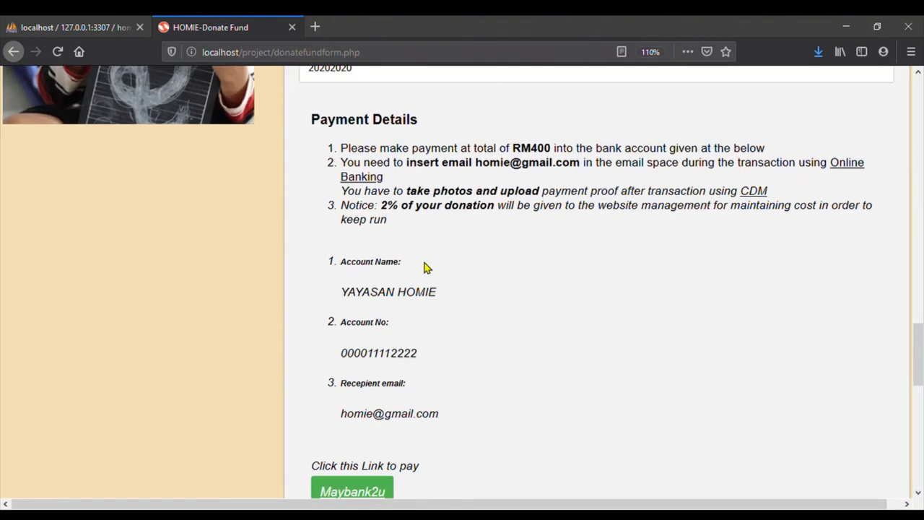
scroll(425, 268, down, 5)
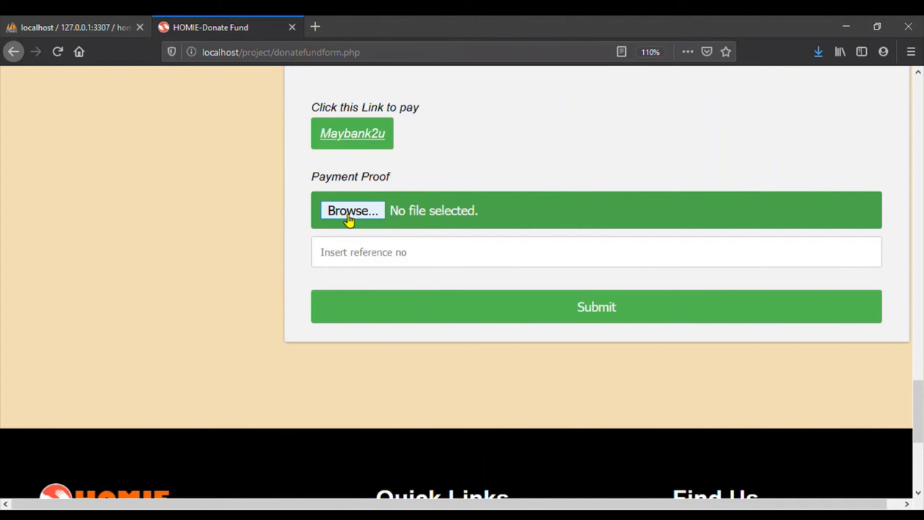
Attach d3.PNG as payment proof and enter the payment reference number
click(349, 218)
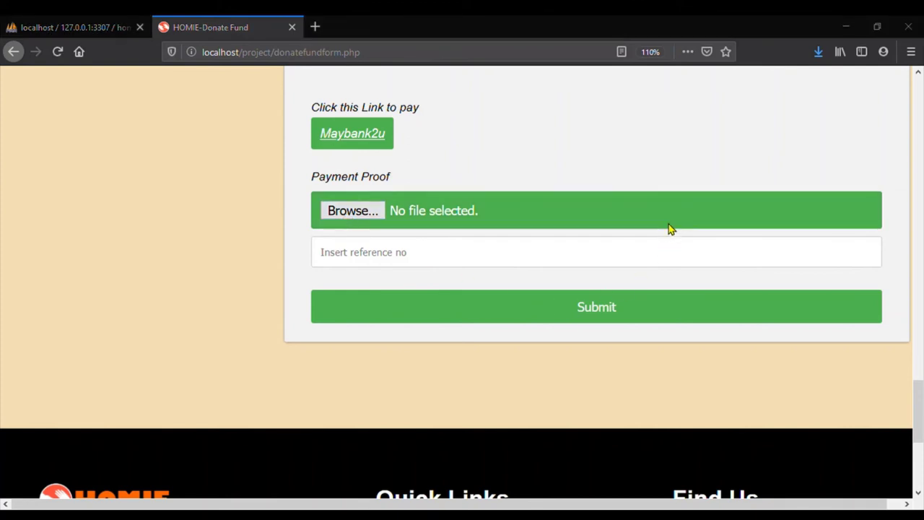
key(Return)
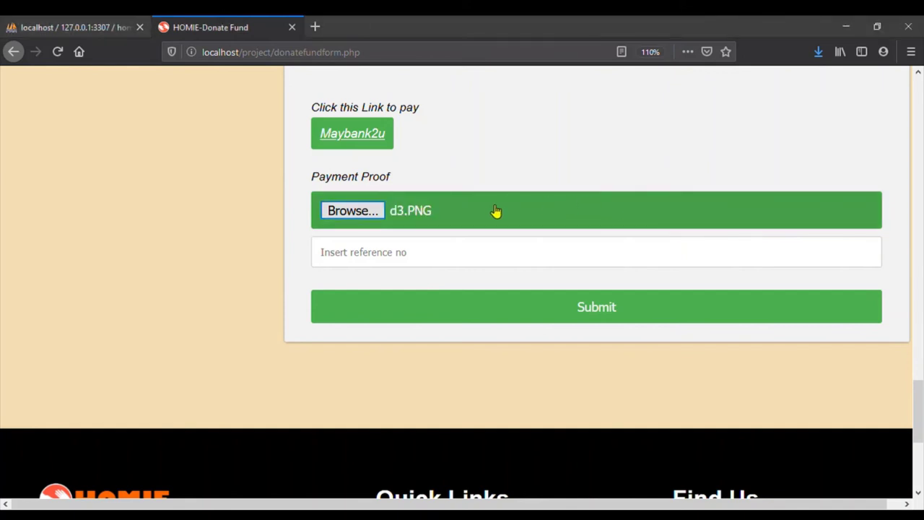
click(478, 261)
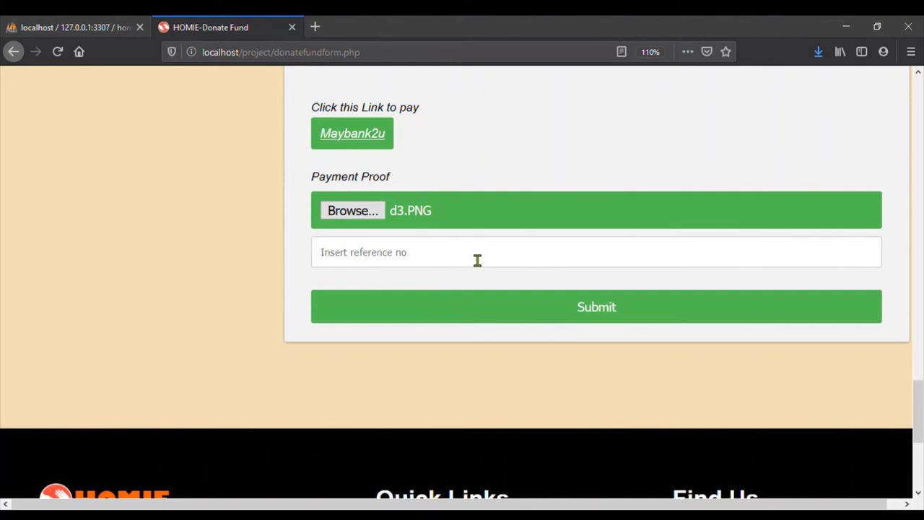
text(123)
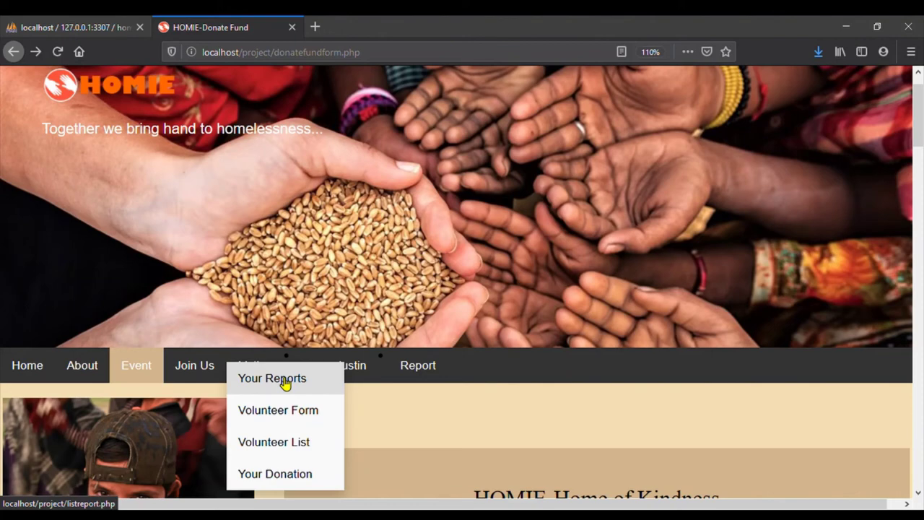
View the Your Donation listing and scroll the table to find the RM400 entry
click(297, 482)
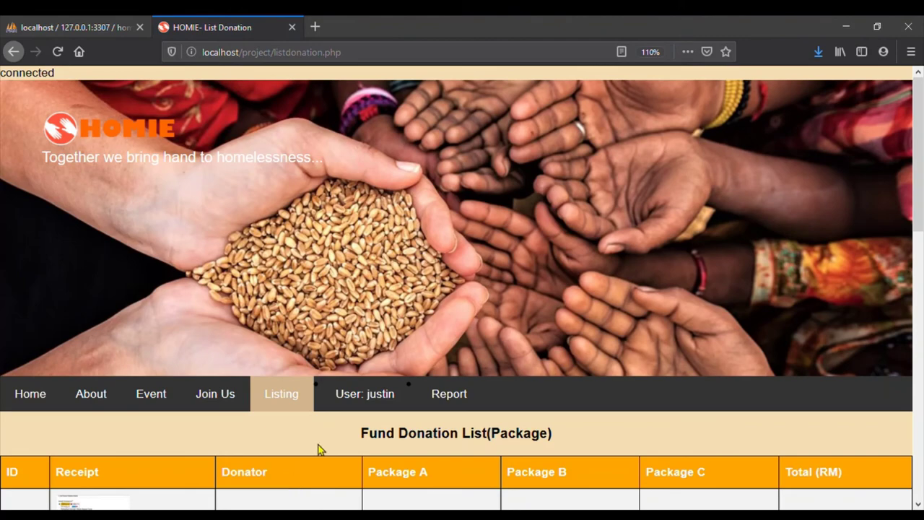
scroll(321, 449, down, 5)
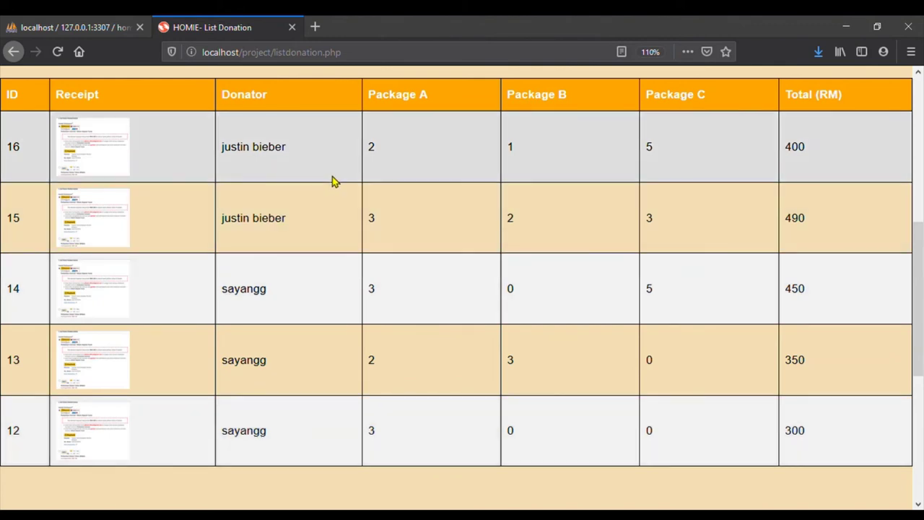
scroll(333, 181, up, 3)
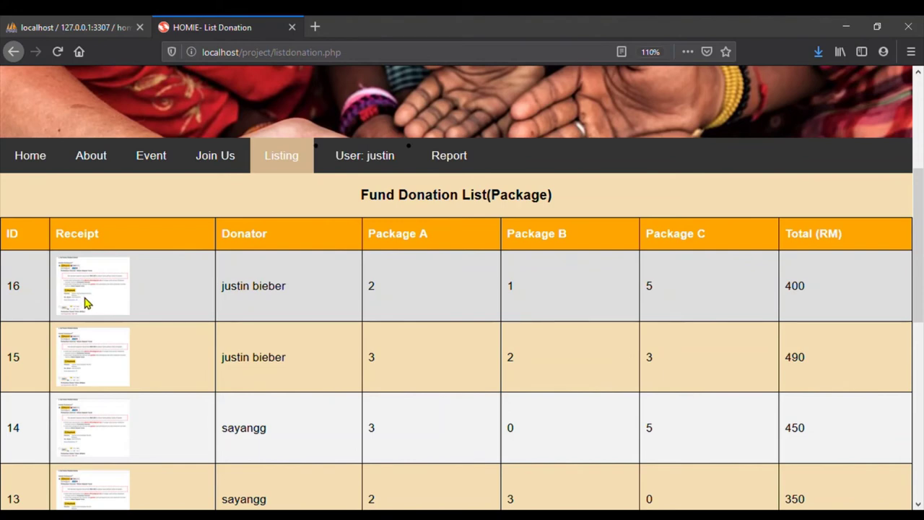
scroll(84, 303, down, 6)
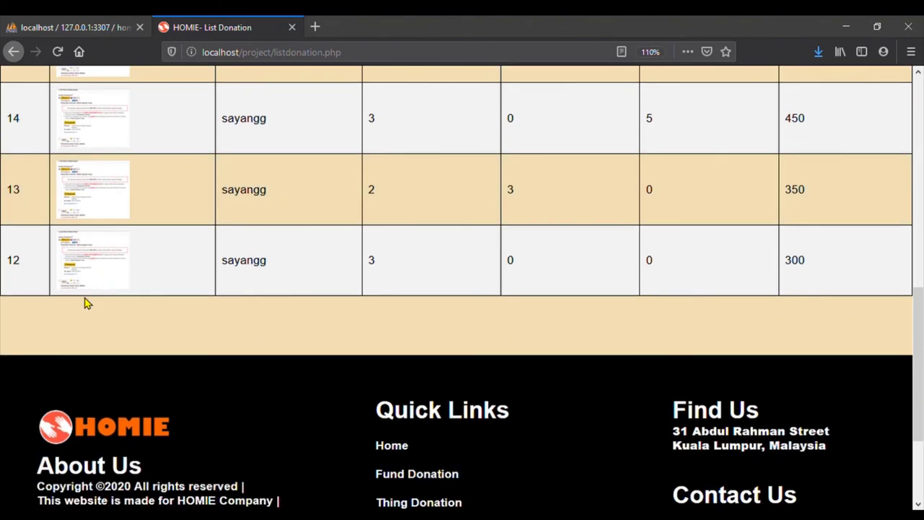
scroll(85, 304, up, 8)
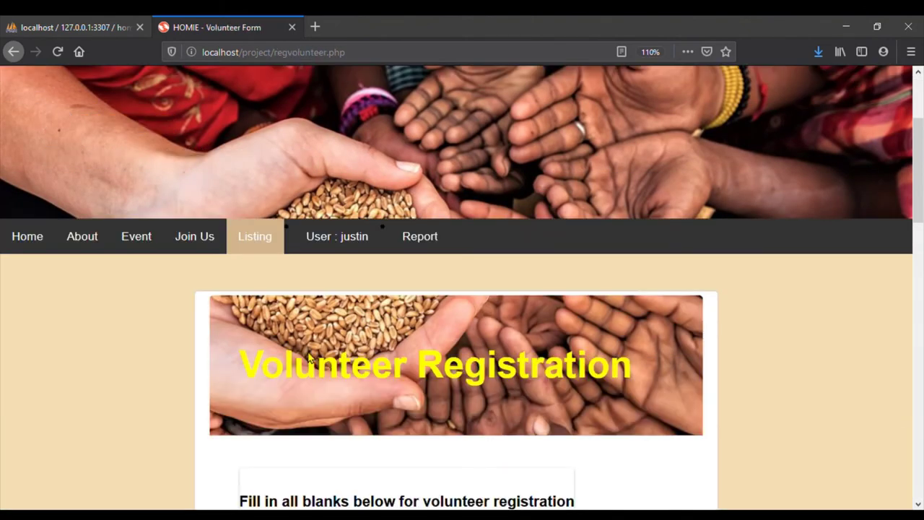
Fill in the volunteer's NRIC number and city on the registration form
mouse_move(264, 244)
scroll(386, 269, down, 5)
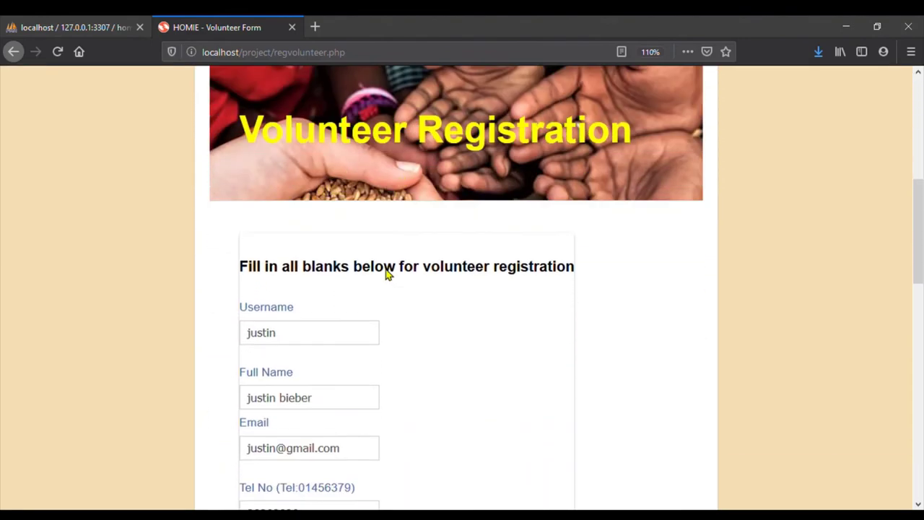
scroll(387, 273, down, 1)
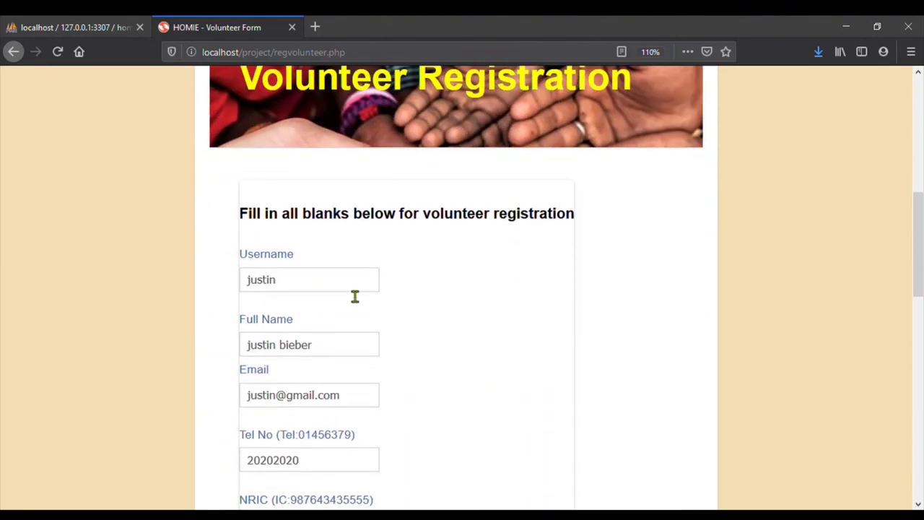
scroll(350, 294, down, 1)
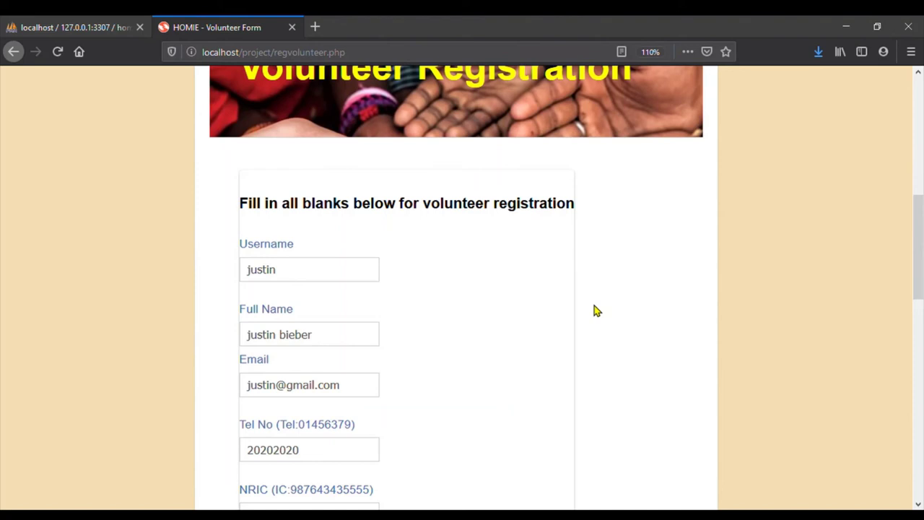
scroll(594, 305, down, 2)
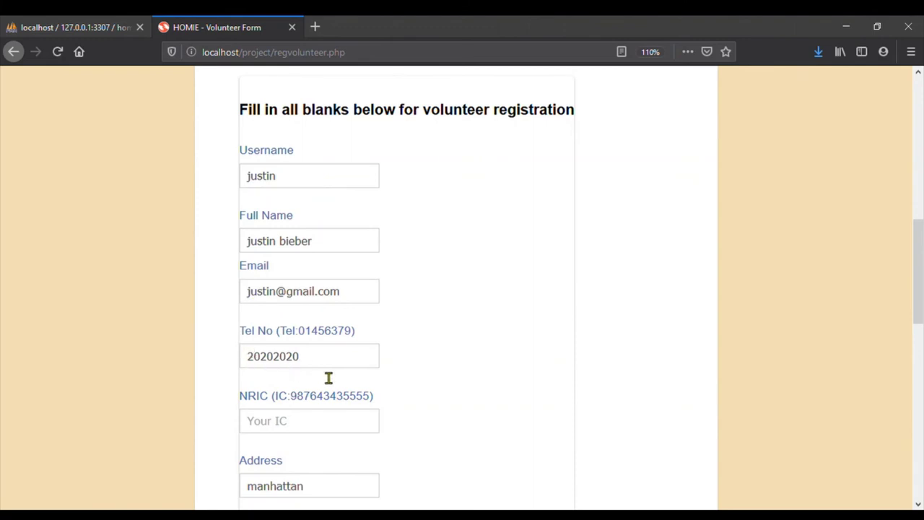
scroll(329, 378, down, 3)
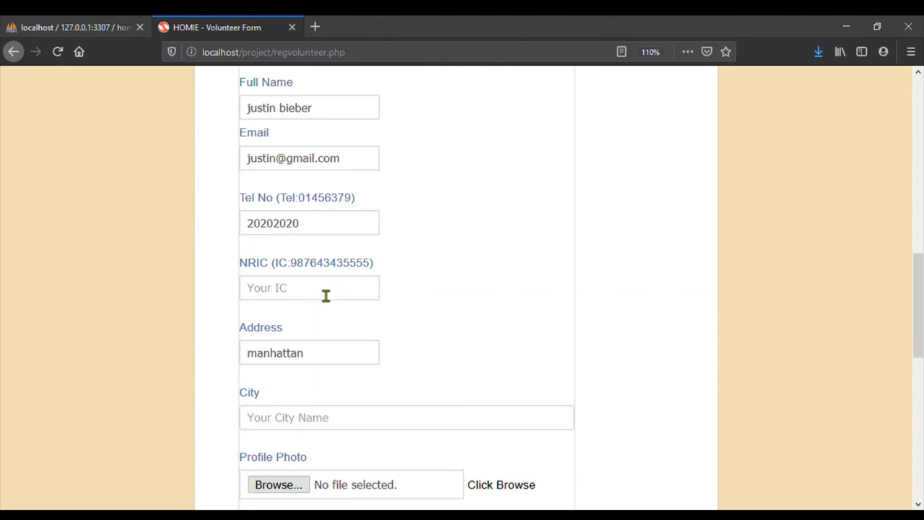
click(325, 292)
text(8080)
click(320, 429)
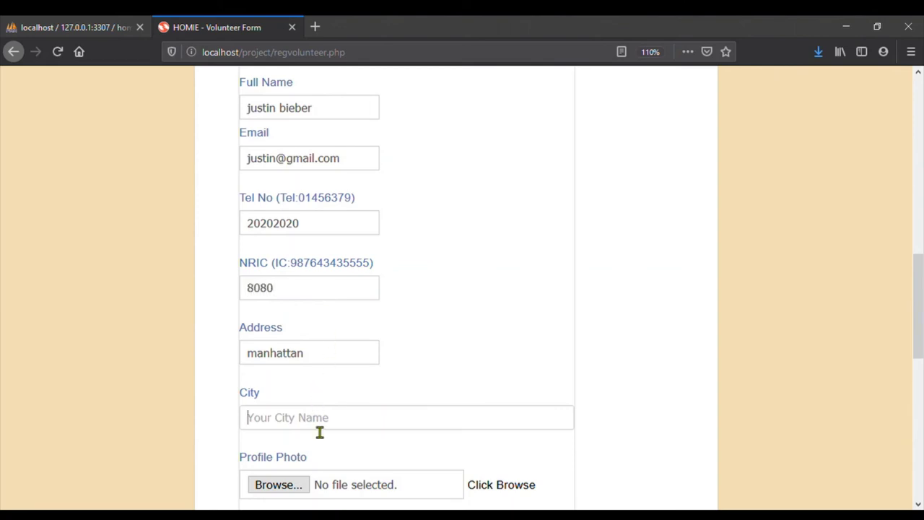
text(manhatta)
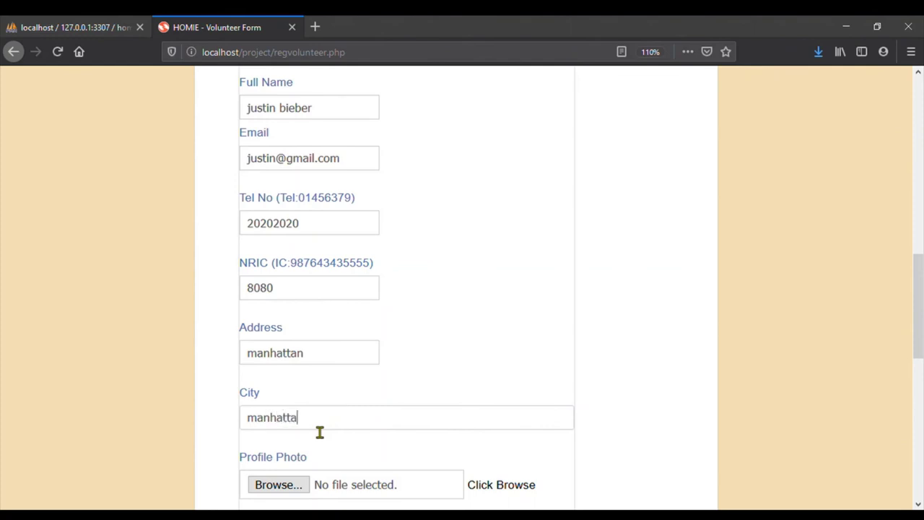
text(n city)
scroll(320, 431, down, 2)
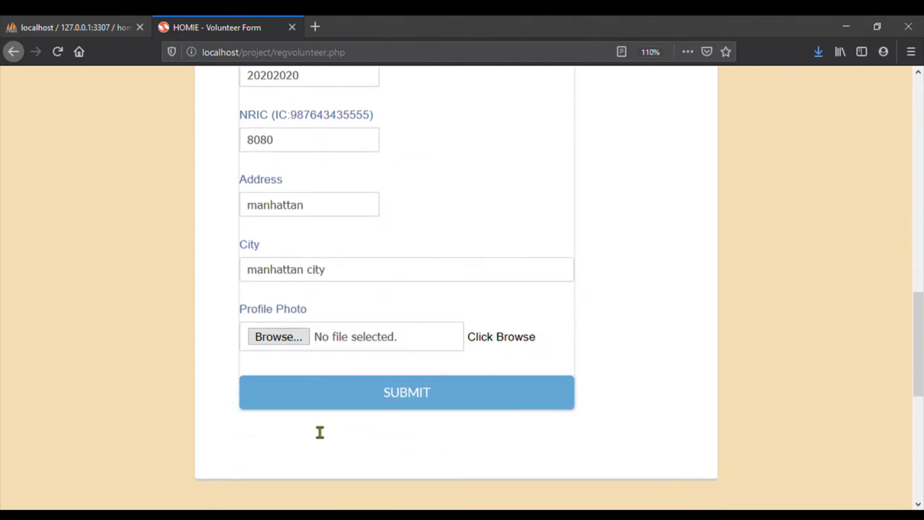
Attach c2.png as the profile photo, submit the registration and dismiss the success alert
click(288, 340)
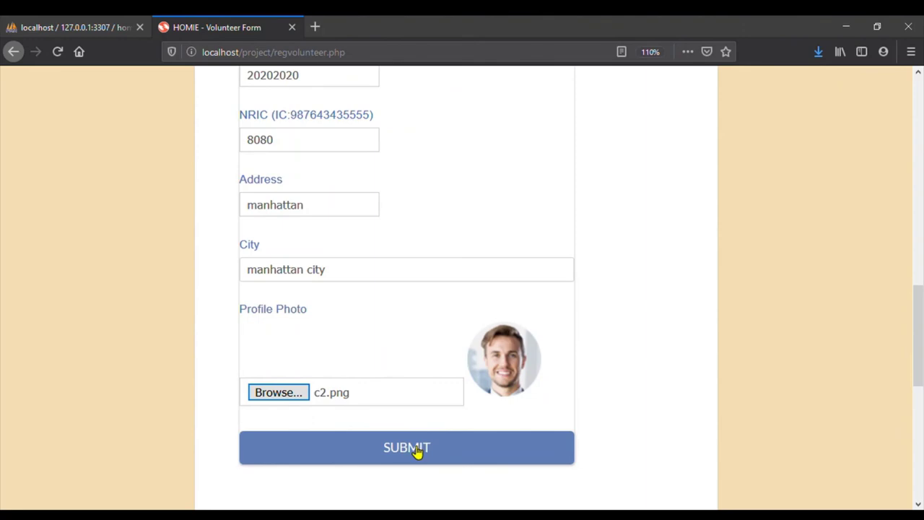
click(417, 449)
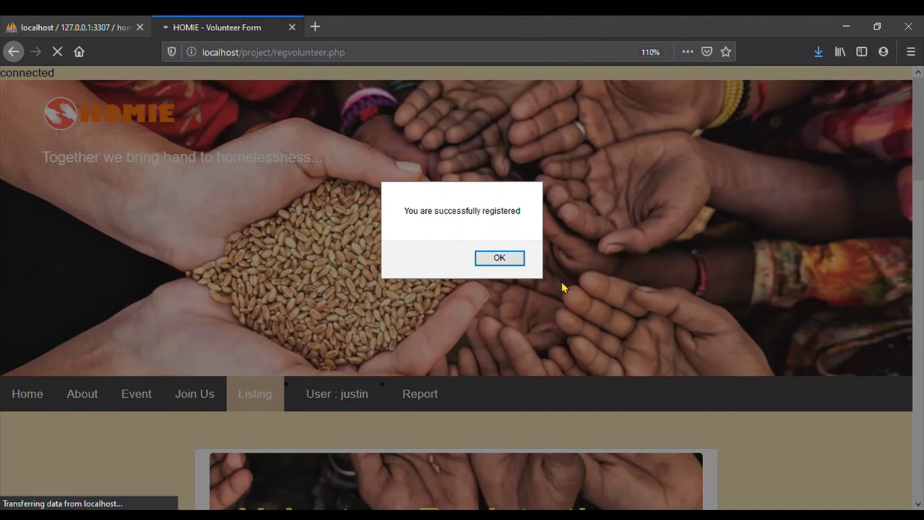
click(500, 258)
scroll(464, 443, down, 3)
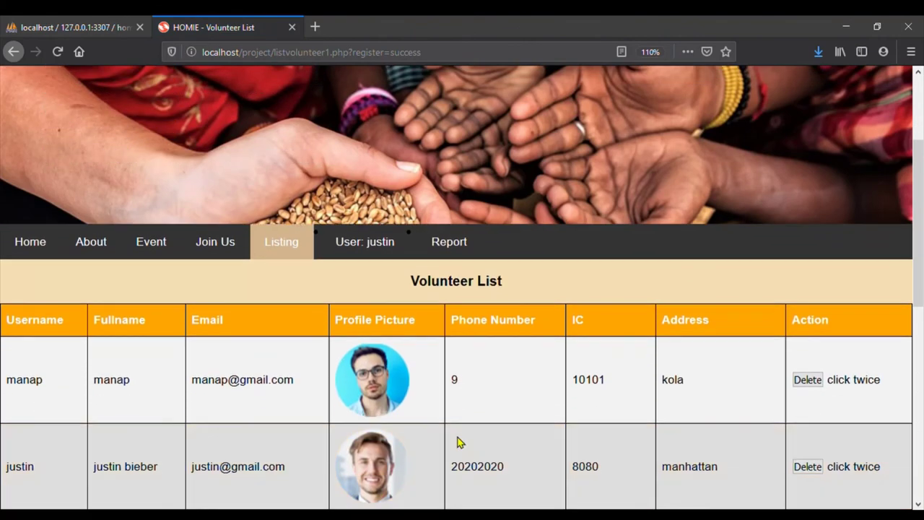
scroll(460, 442, down, 2)
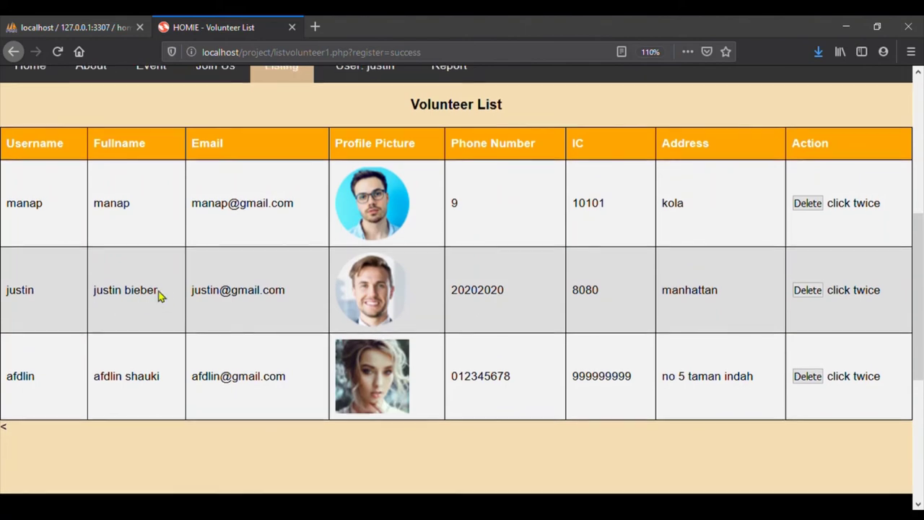
scroll(158, 295, up, 2)
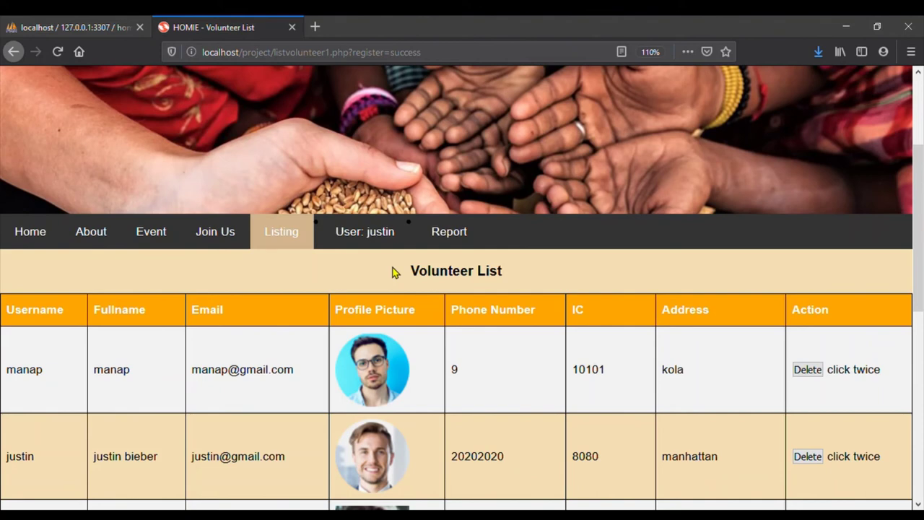
scroll(393, 269, down, 3)
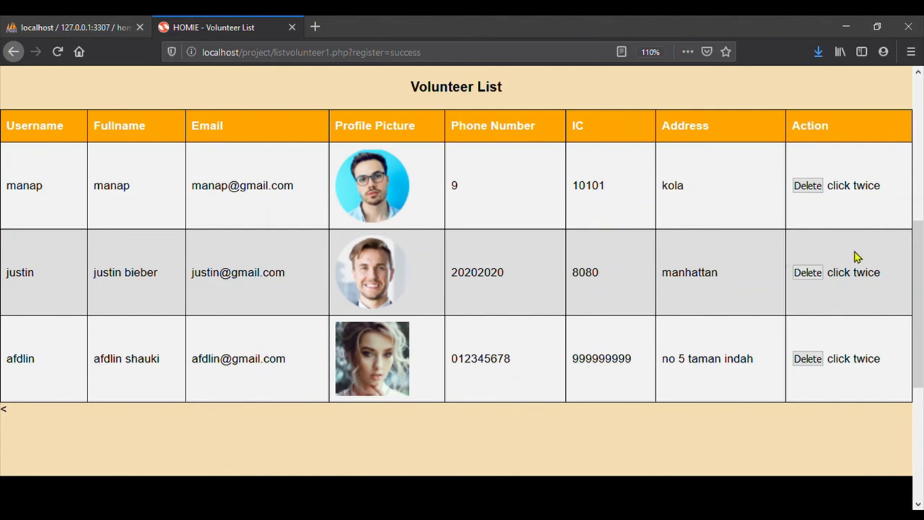
click(808, 273)
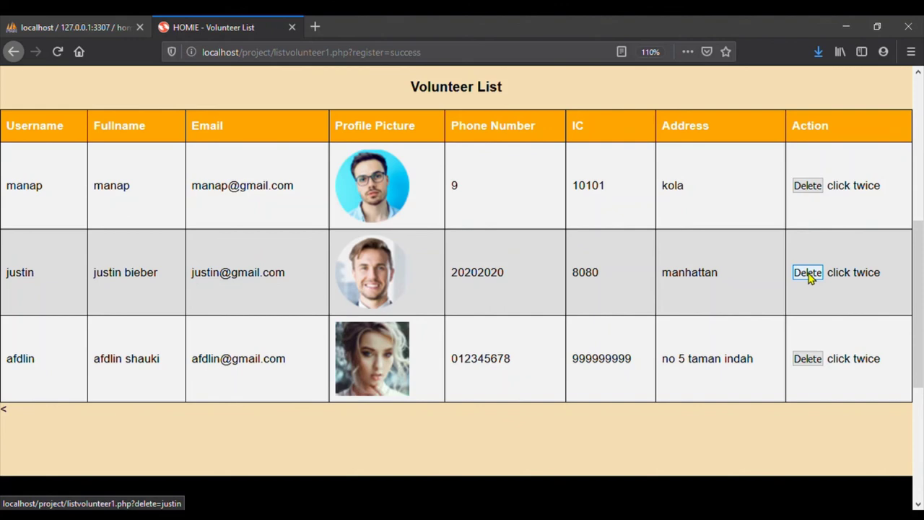
Delete the newly registered volunteer's record, confirming the deletion both times
click(809, 274)
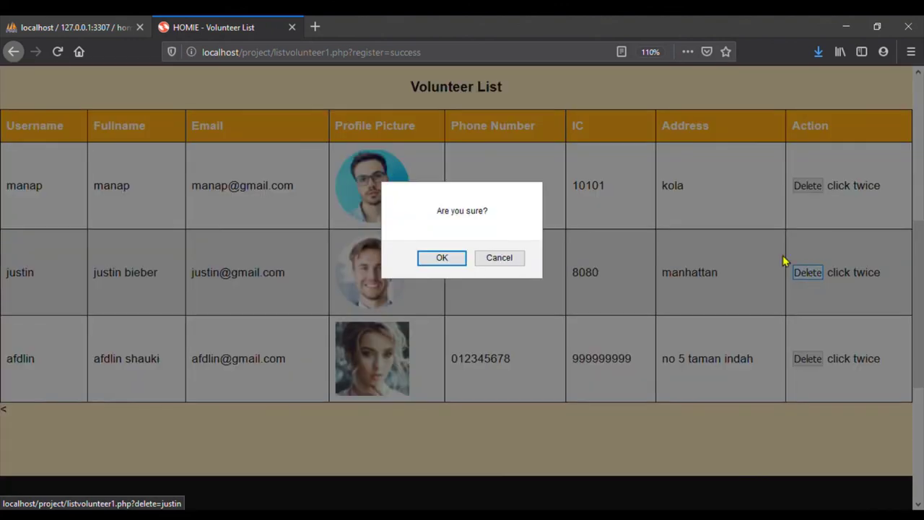
click(442, 259)
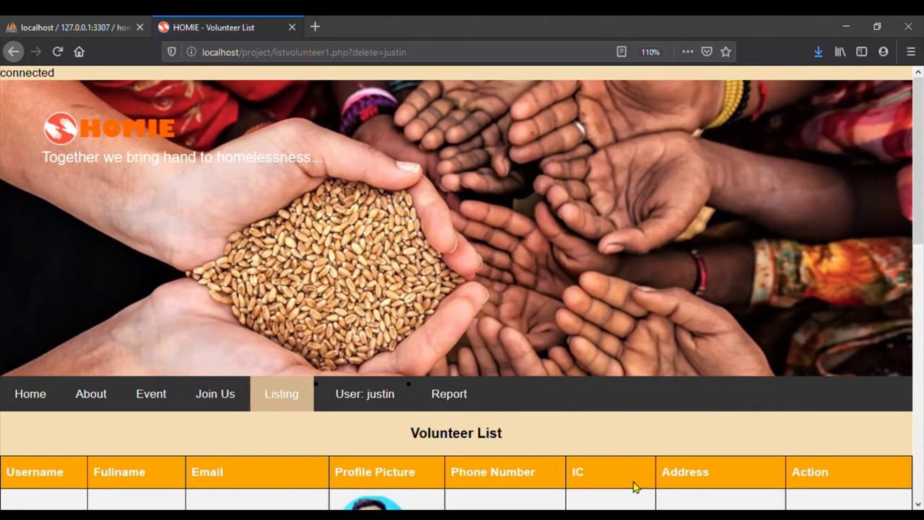
scroll(633, 487, down, 3)
click(815, 423)
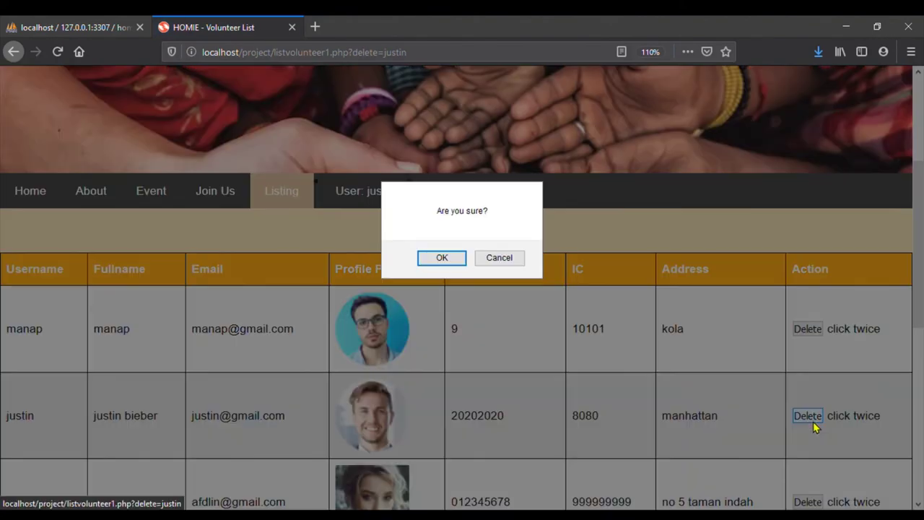
click(454, 261)
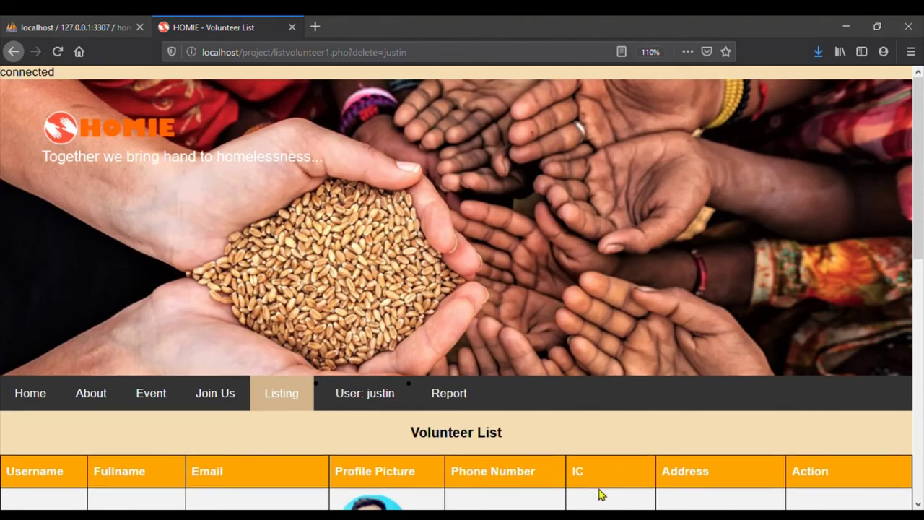
scroll(598, 491, down, 4)
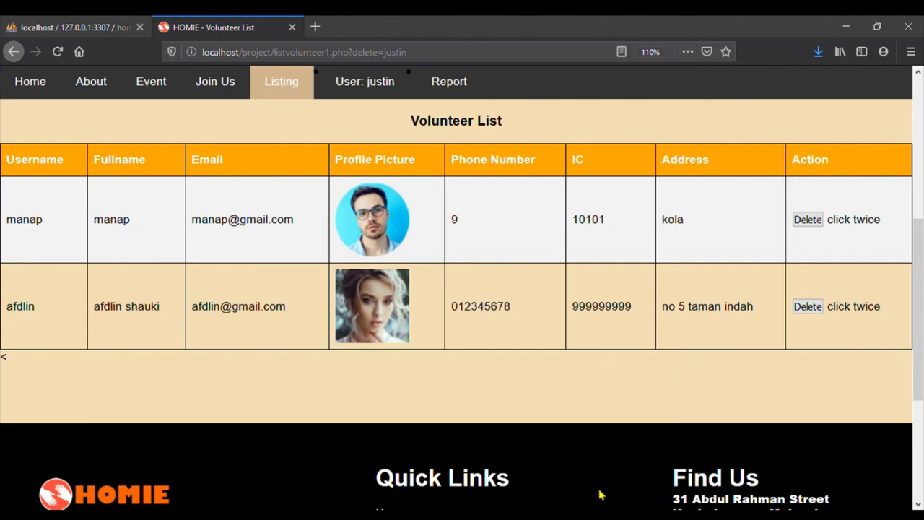
scroll(588, 386, up, 5)
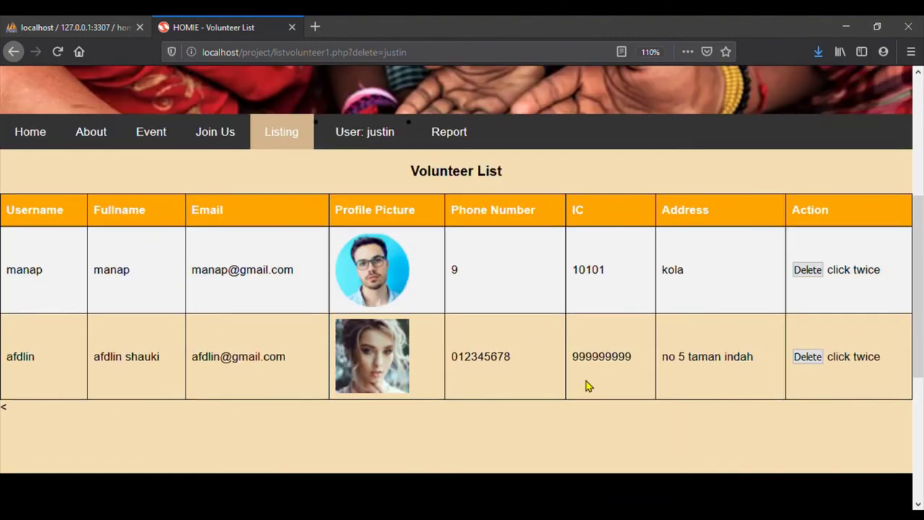
click(448, 316)
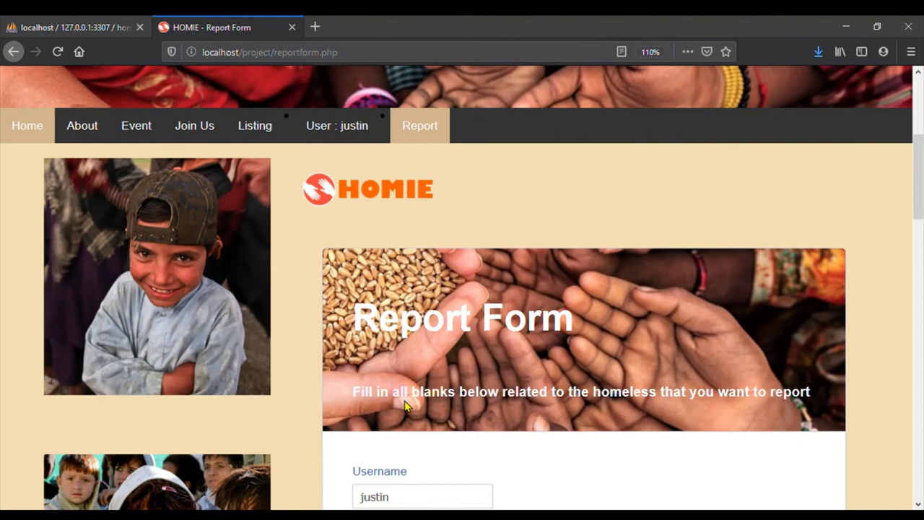
Enter the homeless person's name and set Priority Need to Shower tool
scroll(405, 407, down, 3)
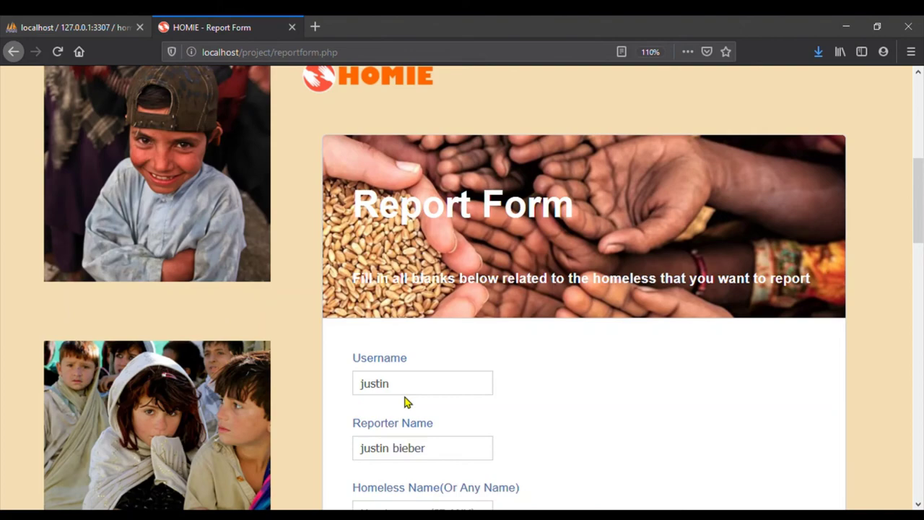
scroll(404, 402, down, 2)
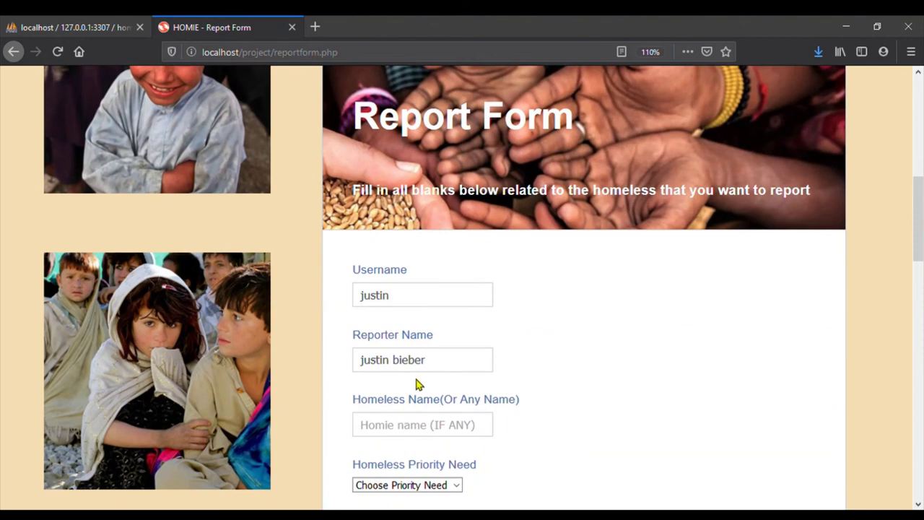
click(420, 427)
text(ali)
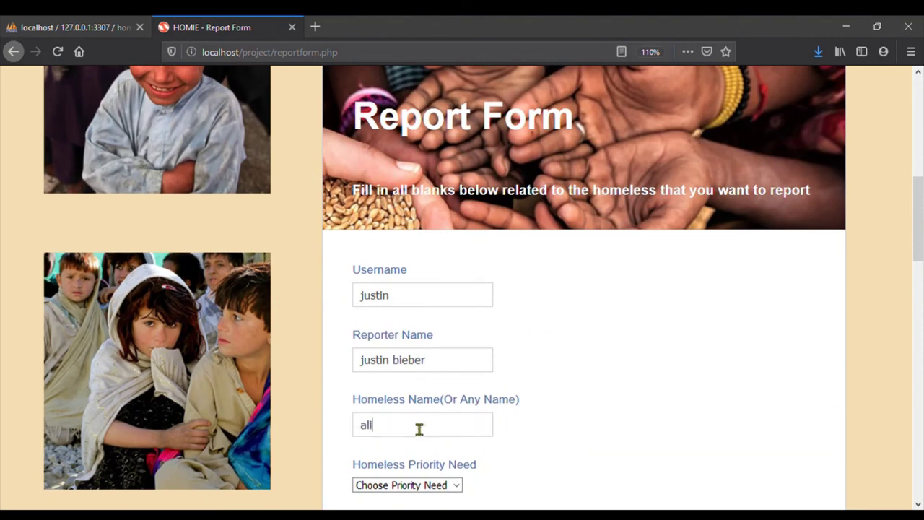
scroll(419, 429, down, 3)
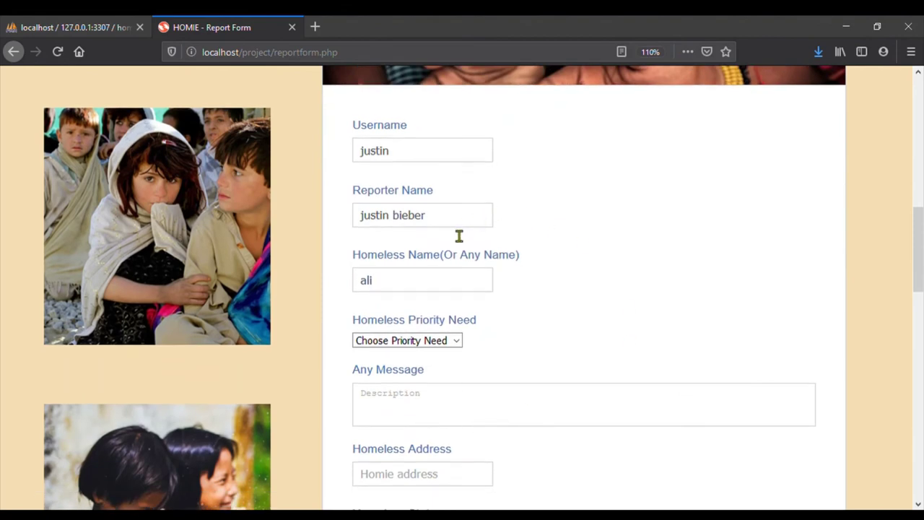
click(456, 340)
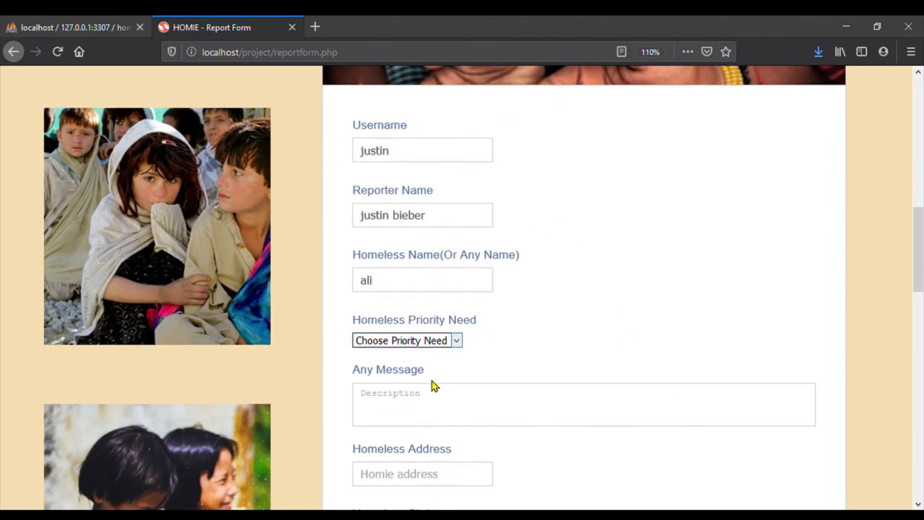
key(Down)
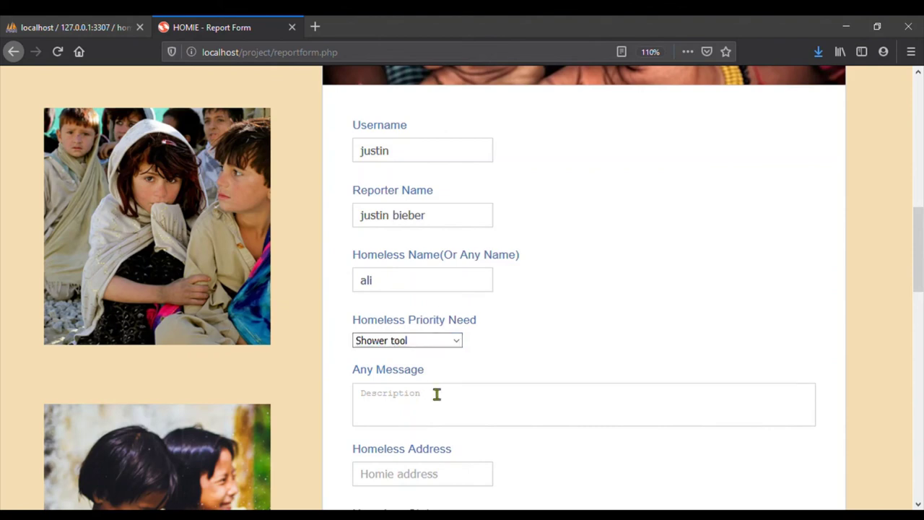
Write the message 'he needs to shower' and enter the homeless person's address
click(436, 396)
text(he needs to shower)
scroll(435, 396, down, 3)
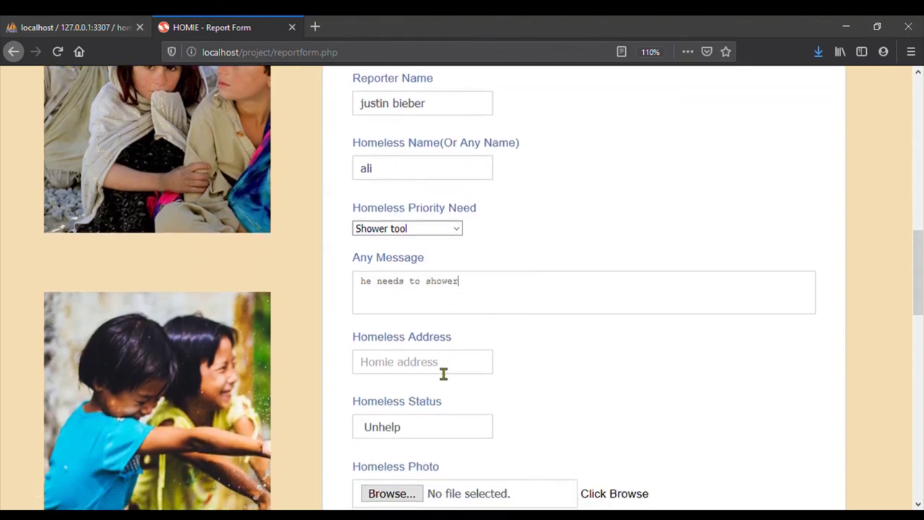
click(443, 374)
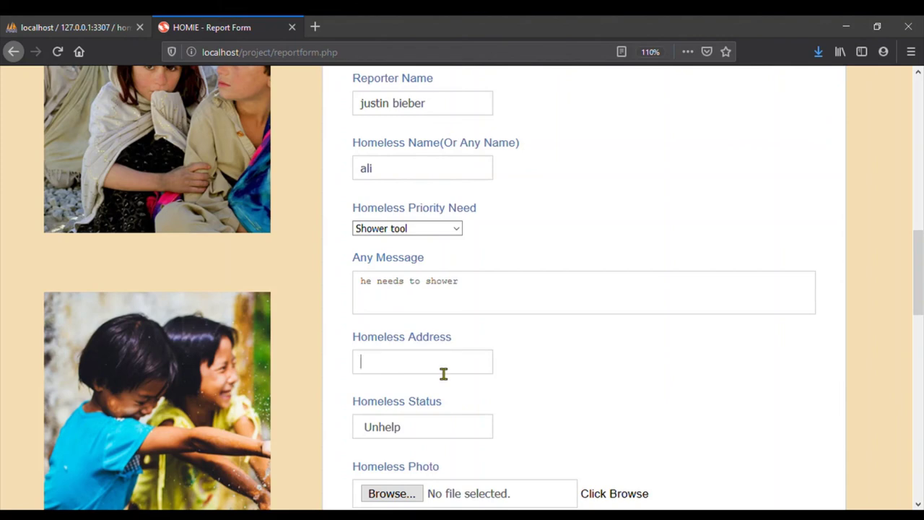
text(jalan banda)
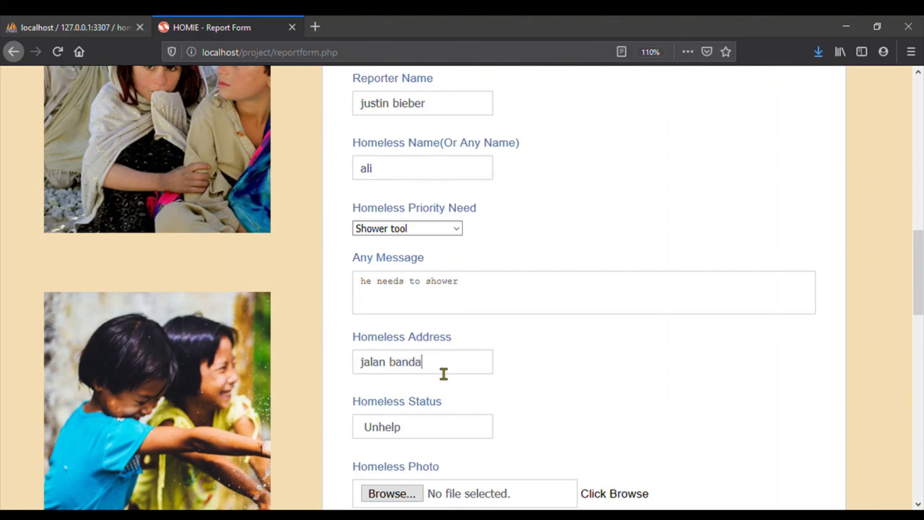
text(r satu)
scroll(443, 373, down, 3)
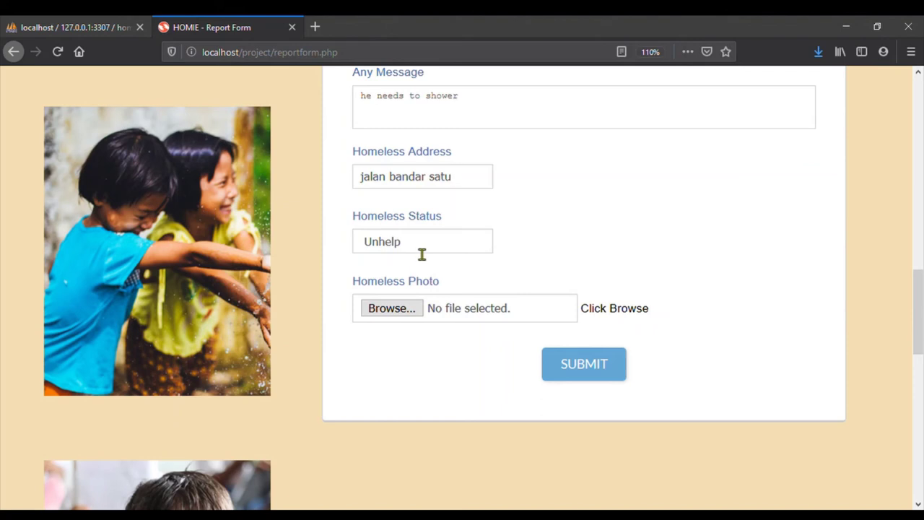
Attach photo b1.jpg to the homeless report and submit it
click(401, 315)
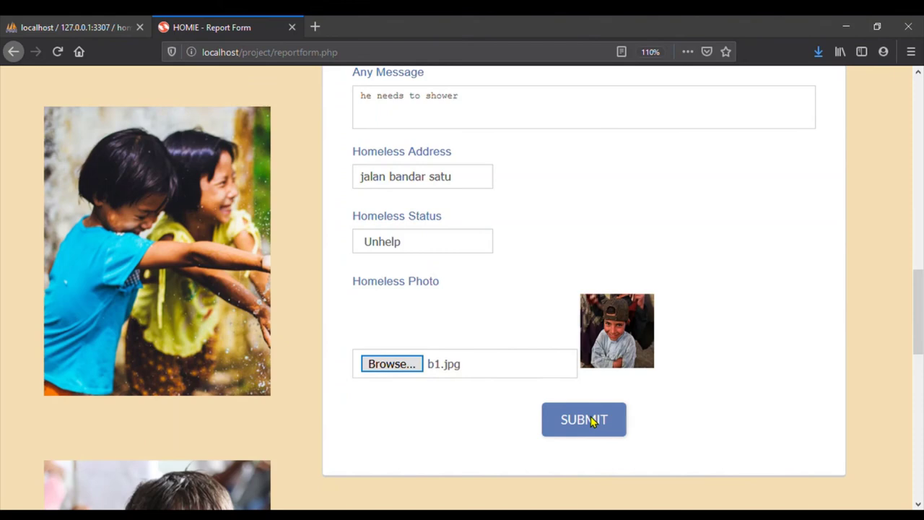
click(590, 420)
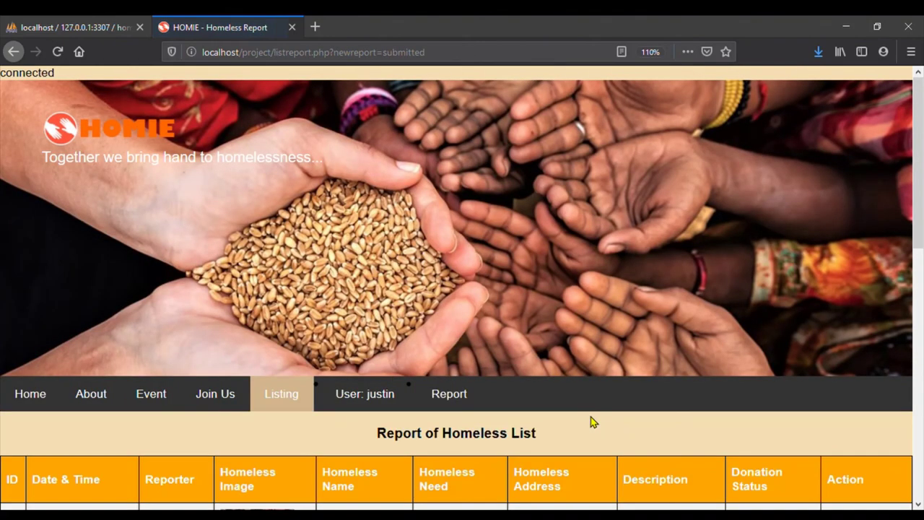
scroll(529, 437, down, 5)
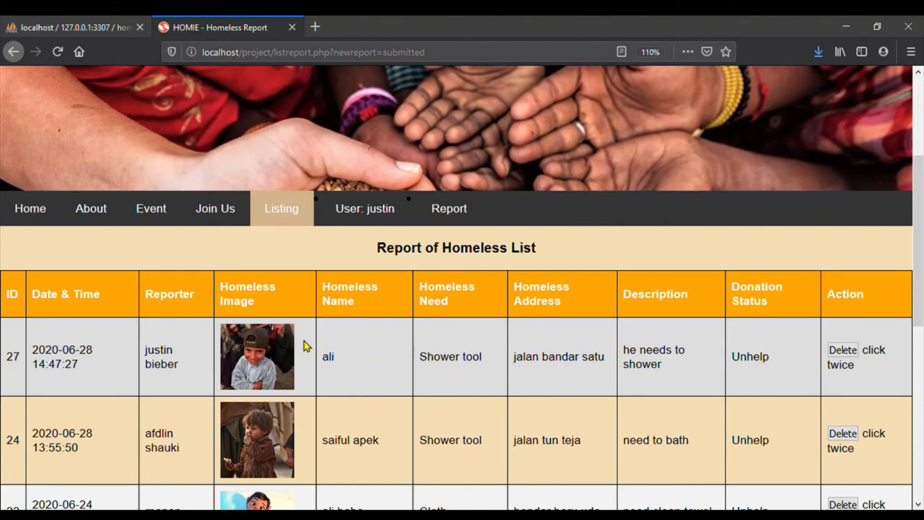
scroll(304, 347, down, 5)
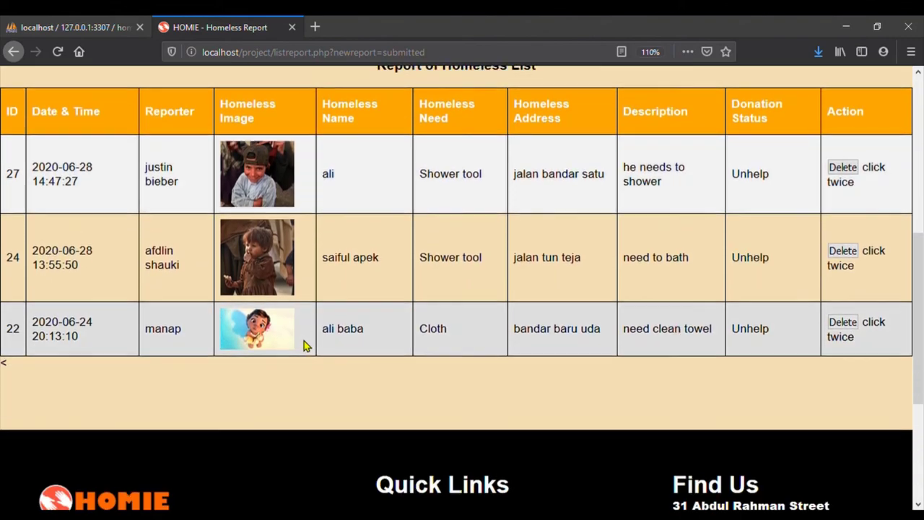
scroll(304, 346, down, 4)
scroll(304, 347, down, 1)
scroll(304, 346, up, 3)
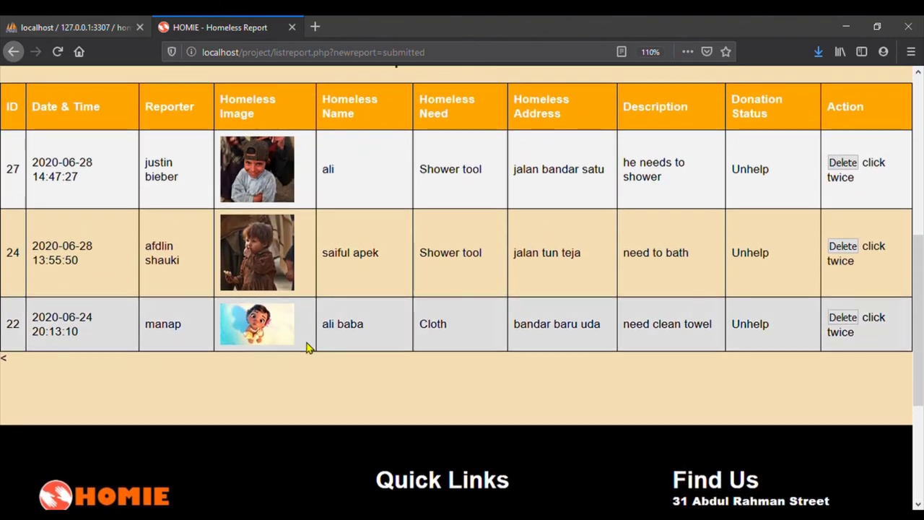
scroll(308, 347, up, 2)
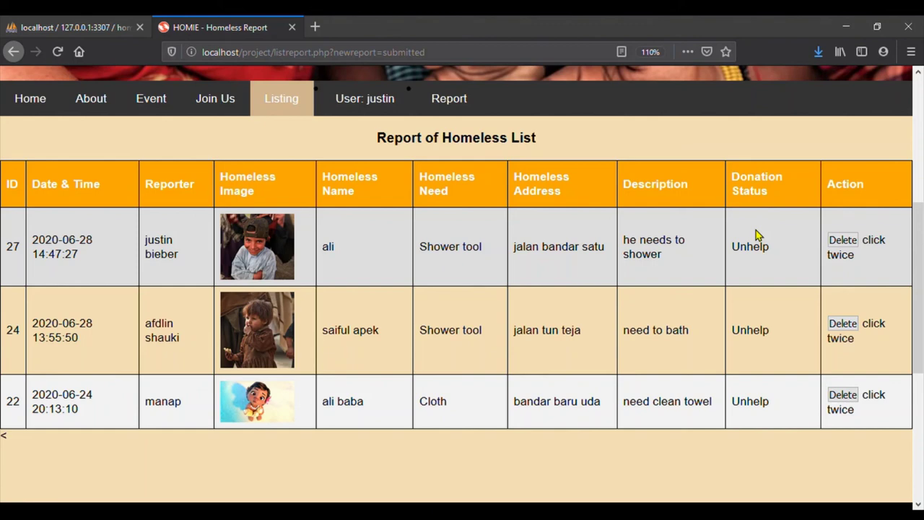
scroll(756, 235, up, 2)
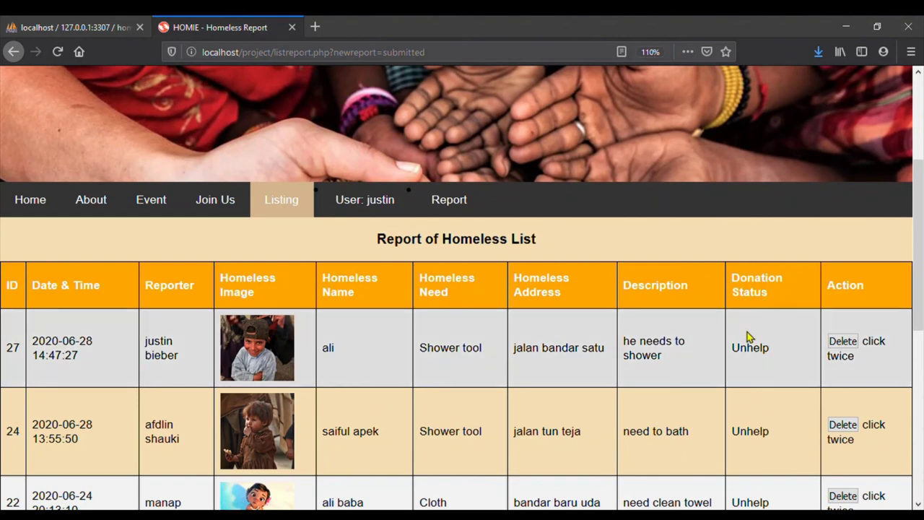
Delete report 27, confirming both prompts, so reports 24 and 22 remain
click(844, 345)
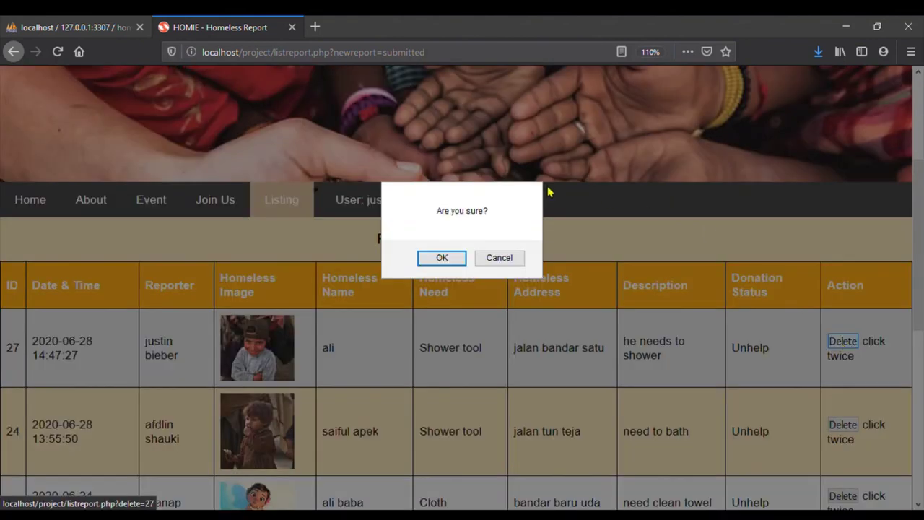
click(439, 257)
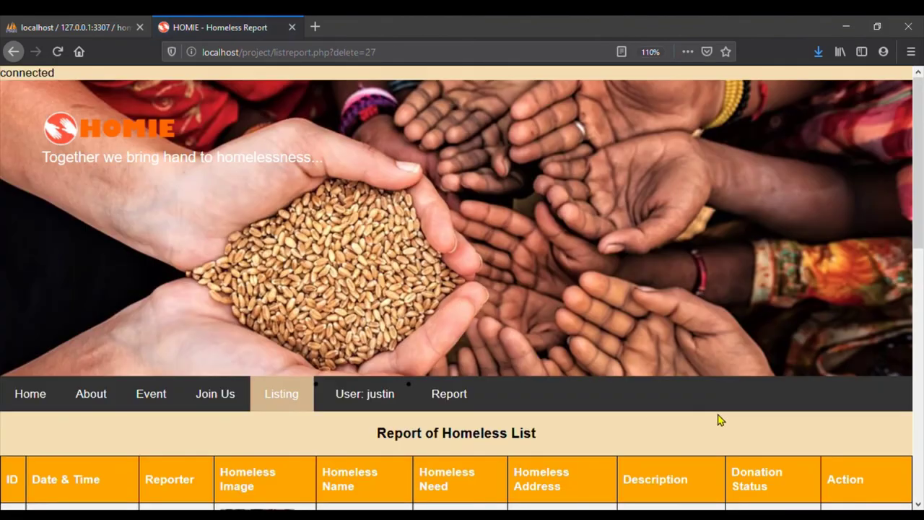
scroll(718, 419, down, 3)
click(843, 275)
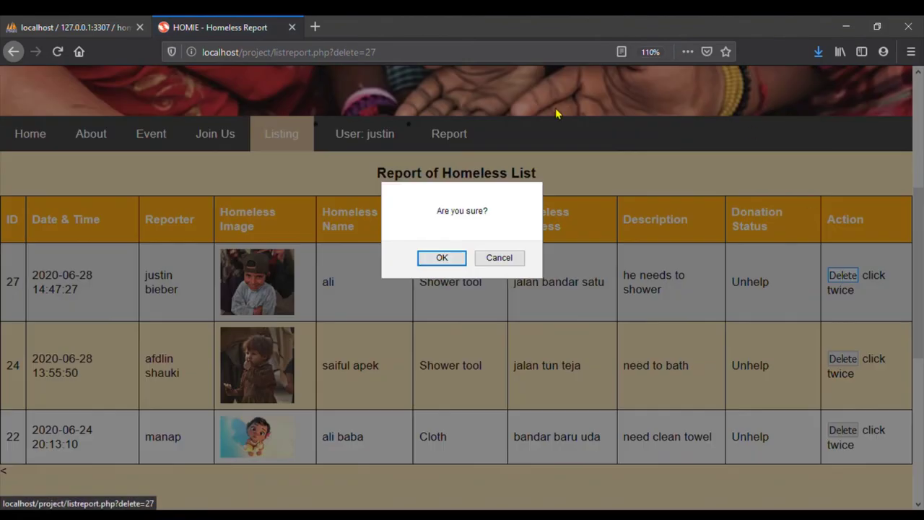
click(442, 258)
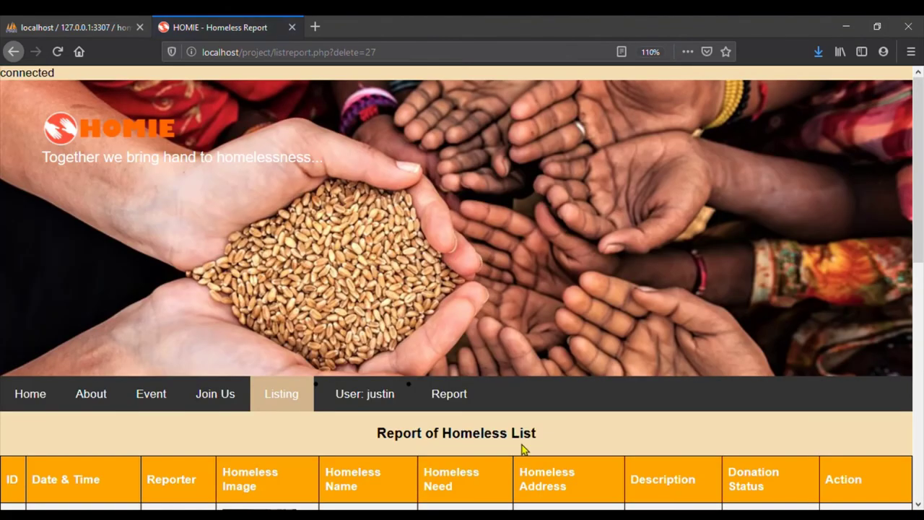
scroll(522, 445, down, 3)
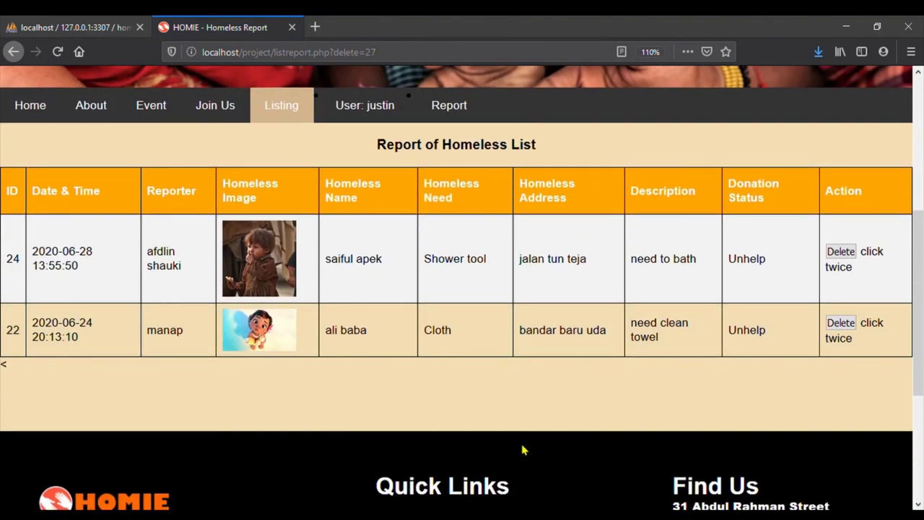
scroll(523, 449, down, 3)
scroll(523, 449, up, 3)
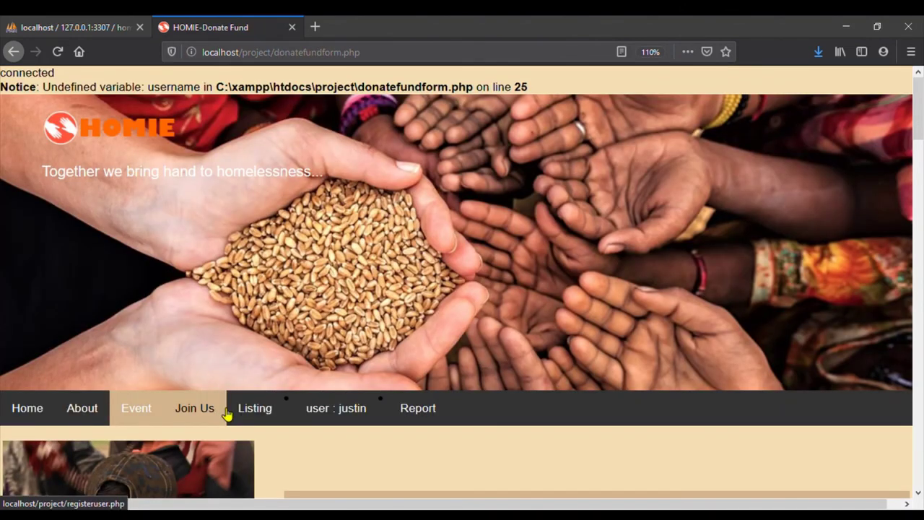
Go to the User Registration page through Join Us in the navigation bar
scroll(226, 413, down, 1)
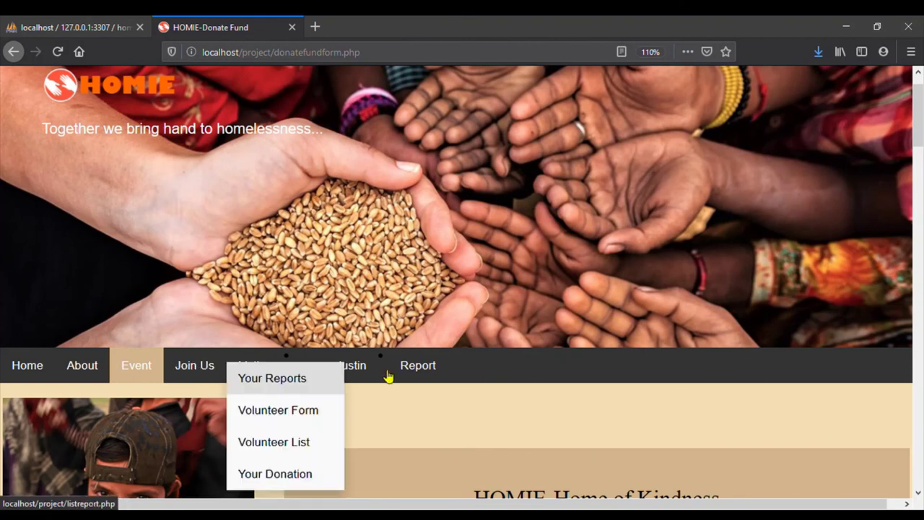
click(203, 370)
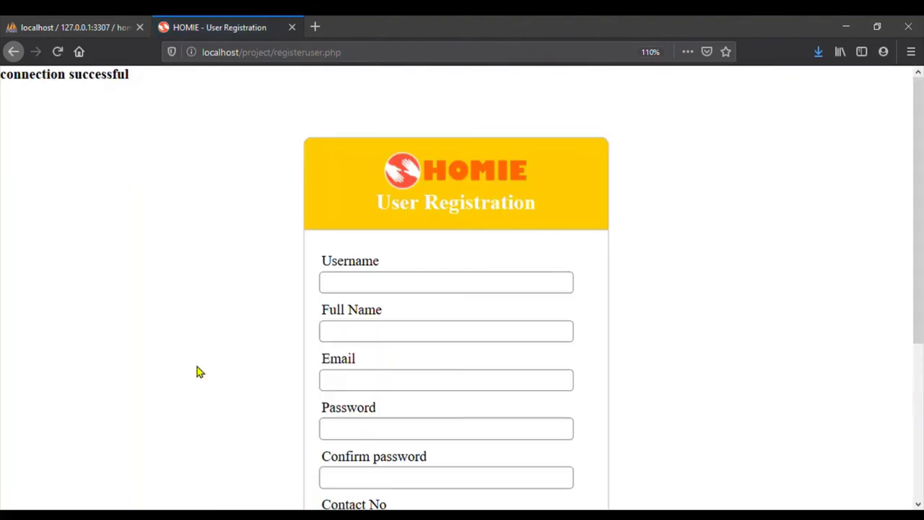
Scroll through the registration form, then show the signed-in user's Update Profile page (updateprofileuser.php)
scroll(200, 371, down, 3)
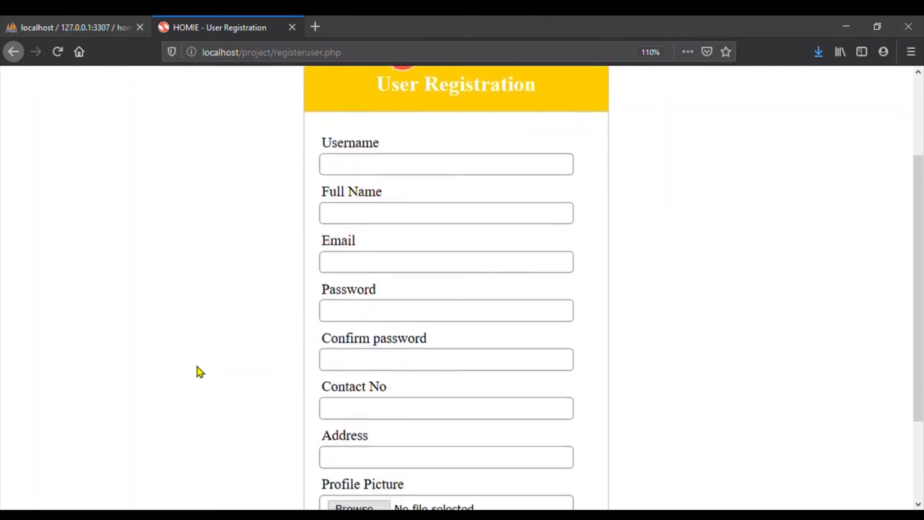
scroll(200, 371, down, 2)
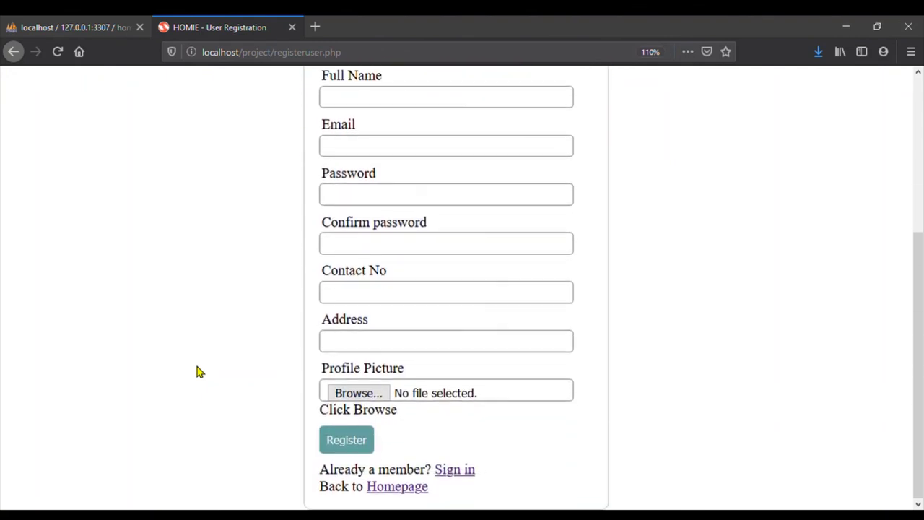
scroll(200, 371, up, 5)
scroll(200, 371, up, 1)
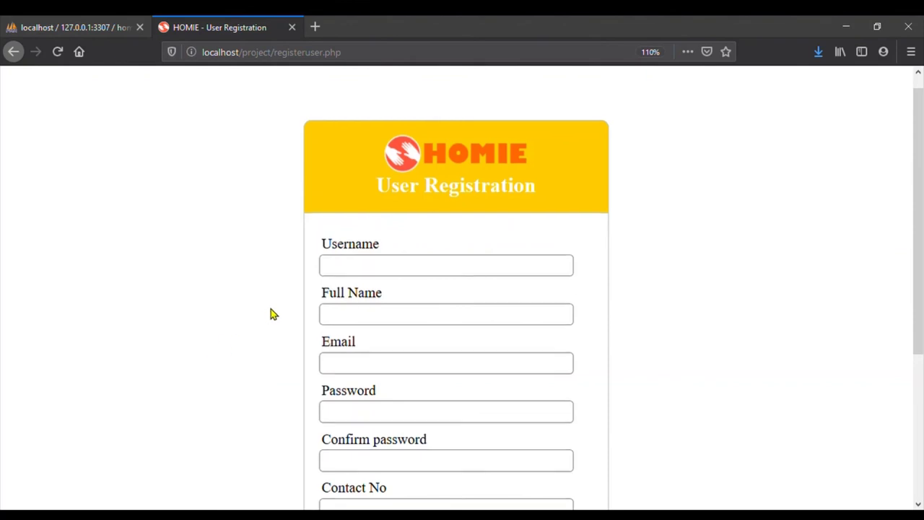
scroll(271, 315, down, 4)
scroll(271, 314, down, 1)
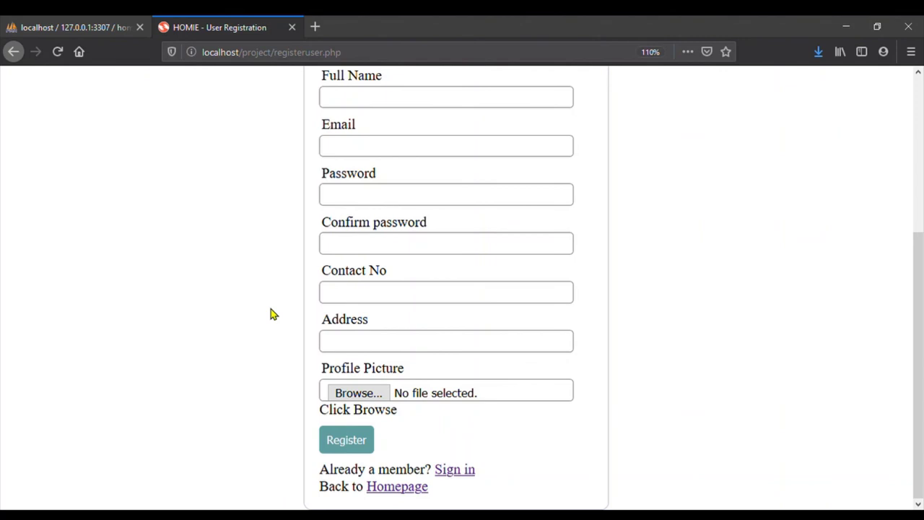
scroll(271, 314, up, 4)
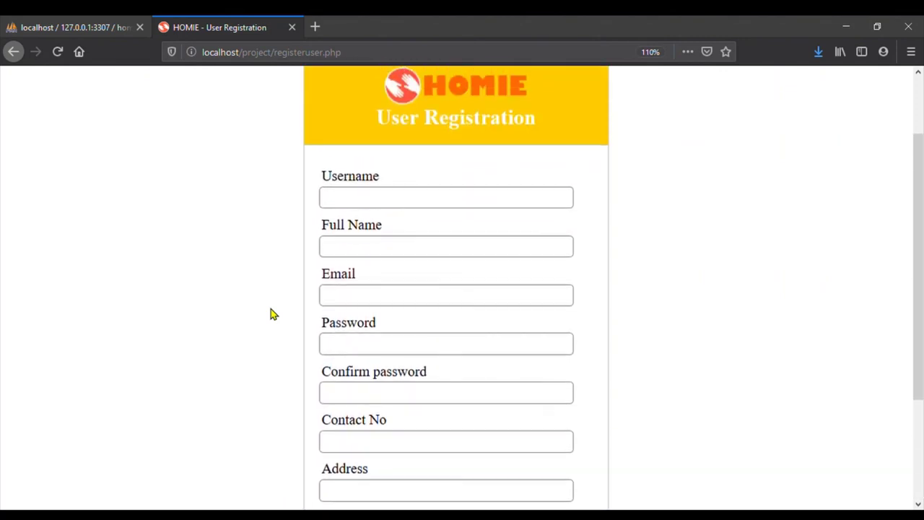
scroll(254, 311, down, 4)
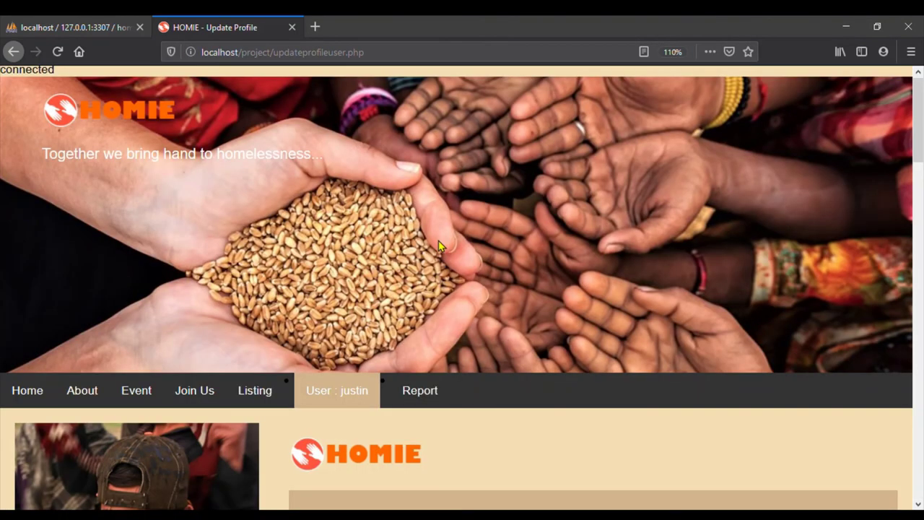
mouse_move(365, 388)
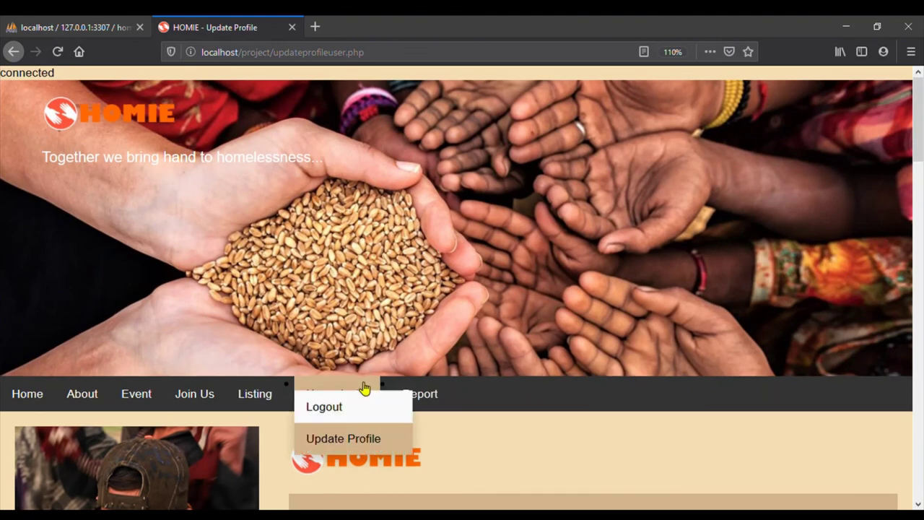